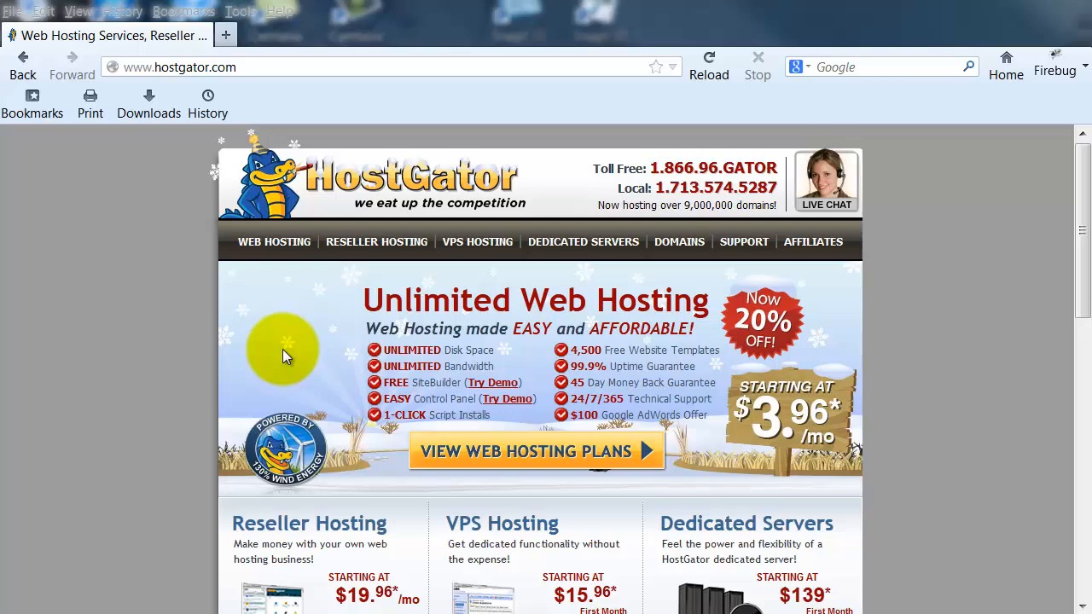
# Open the saved 'Login - DIYSurvivalKits.com' bookmark to reach the hosting login page.
pyautogui.click(25, 114)
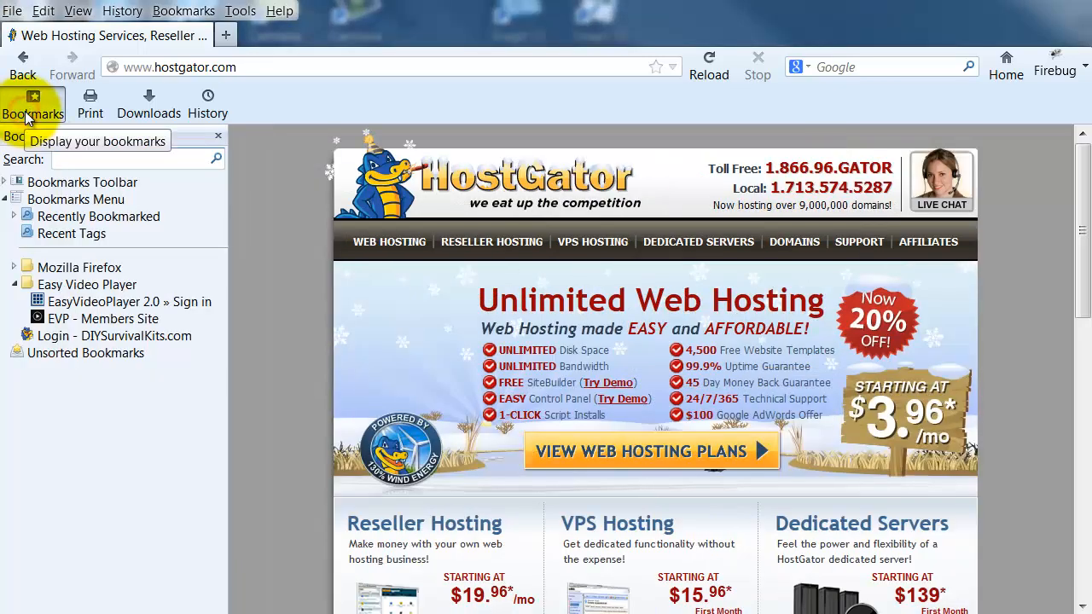
pyautogui.click(92, 338)
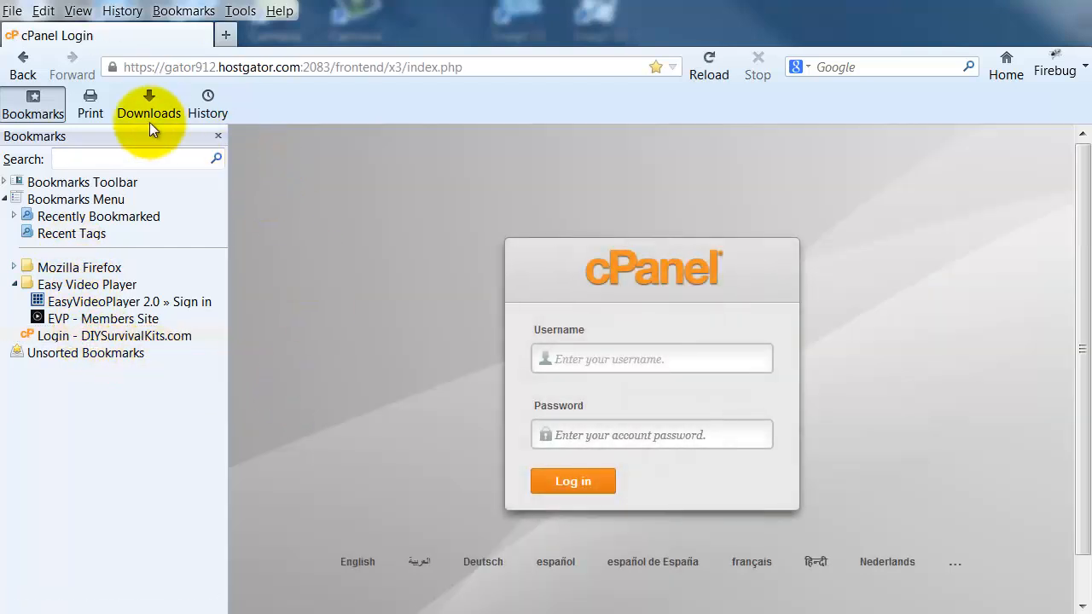
pyautogui.click(33, 106)
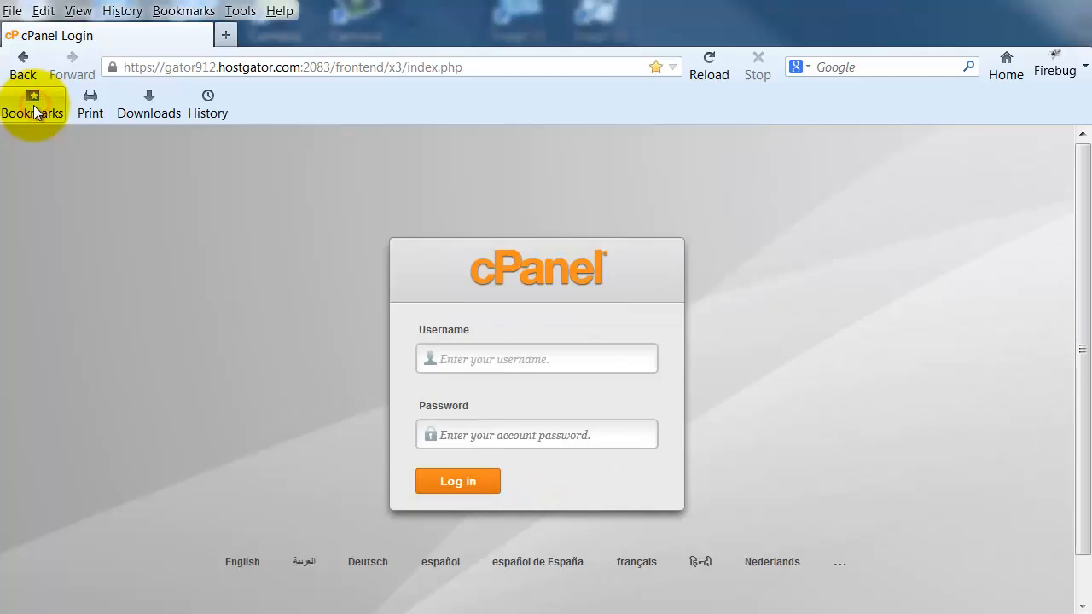
# Sign in to cPanel using the browser's saved username and password.
pyautogui.click(450, 361)
pyautogui.write('c')
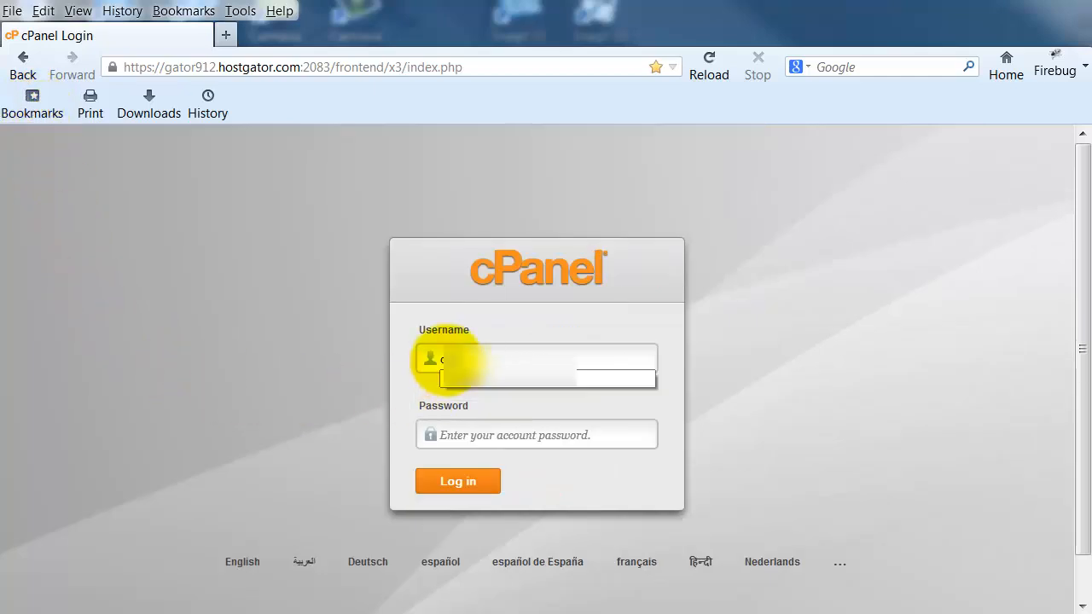
pyautogui.press('Down')
pyautogui.press('Return')
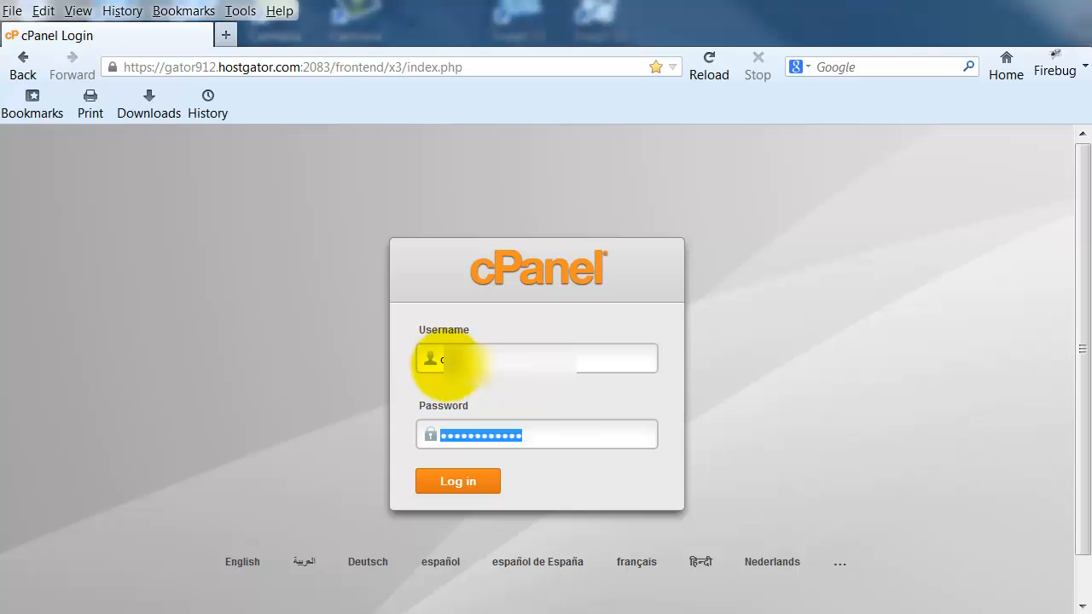
pyautogui.click(469, 482)
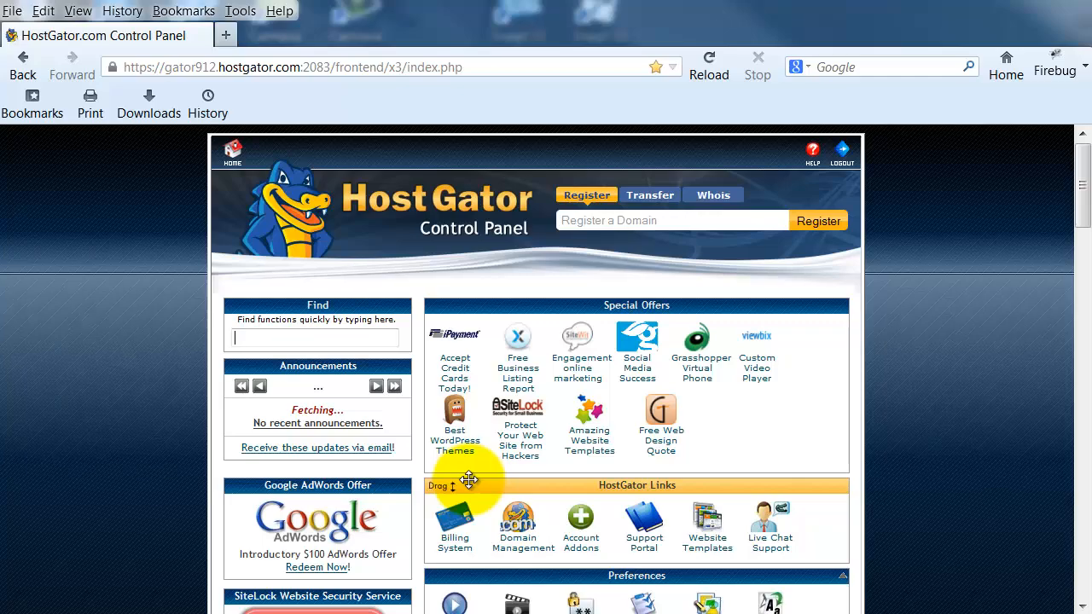
# Scroll down to Software/Services and launch the QuickInstall auto-installer.
pyautogui.scroll(-2, 1086, 245)
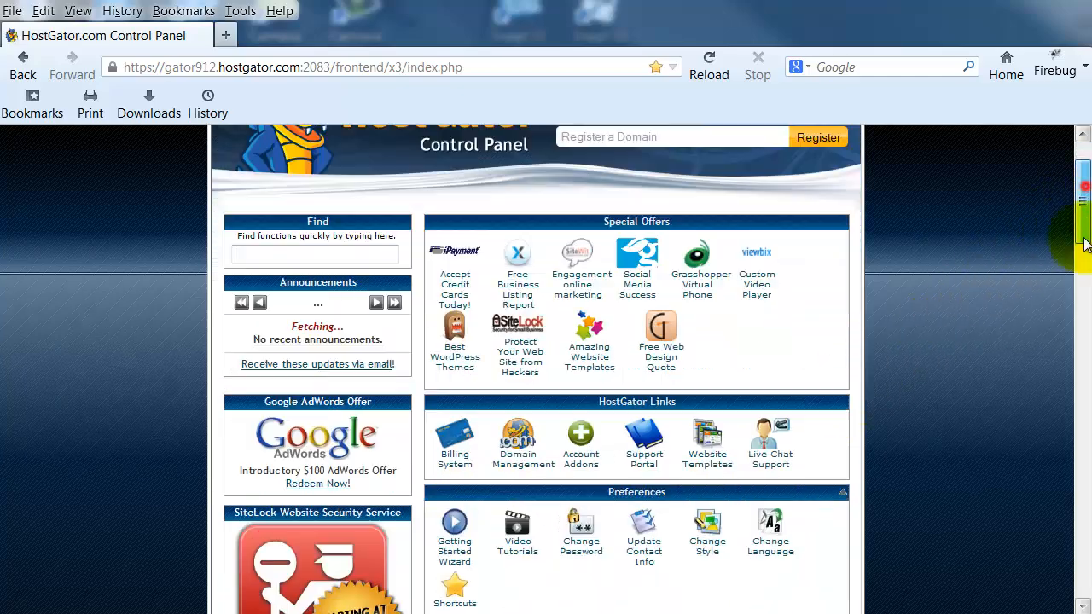
pyautogui.moveTo(1085, 244); pyautogui.dragTo(1082, 468)
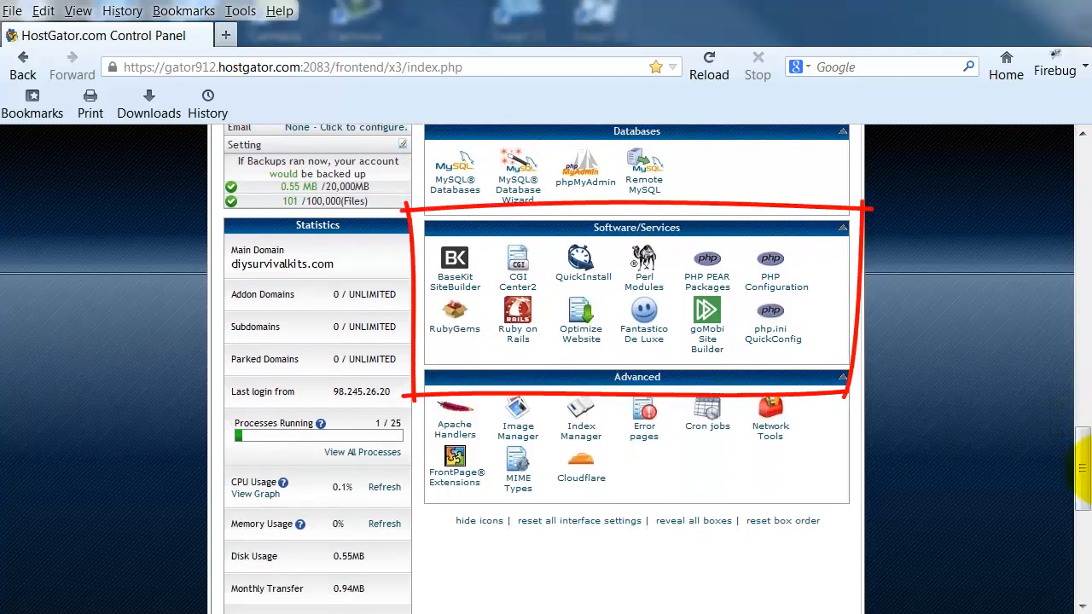
pyautogui.click(580, 270)
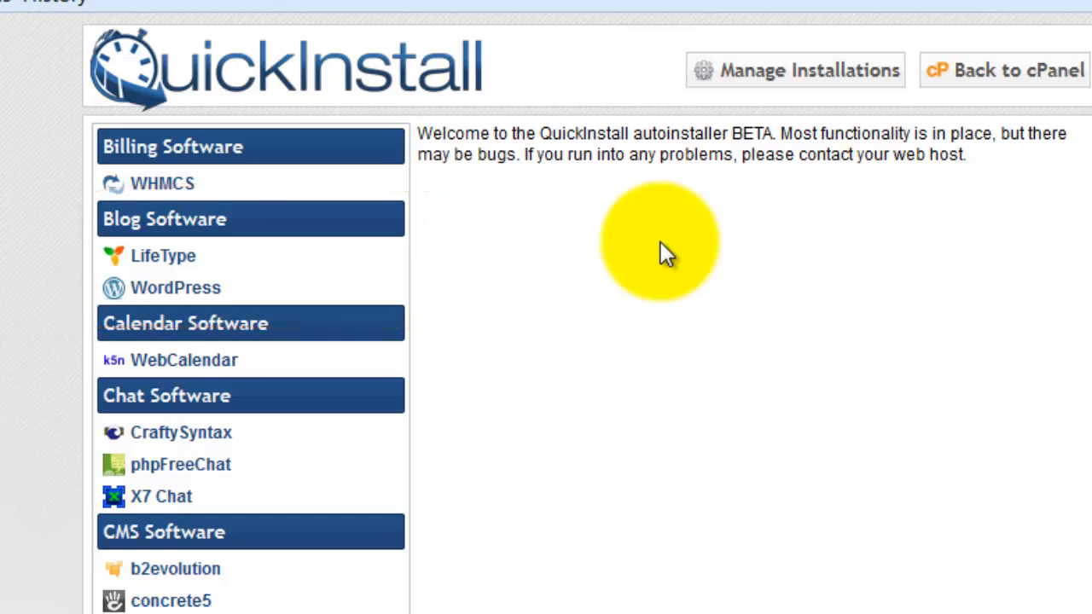
# Choose WordPress under Blog Software and continue to its installation form.
pyautogui.click(153, 290)
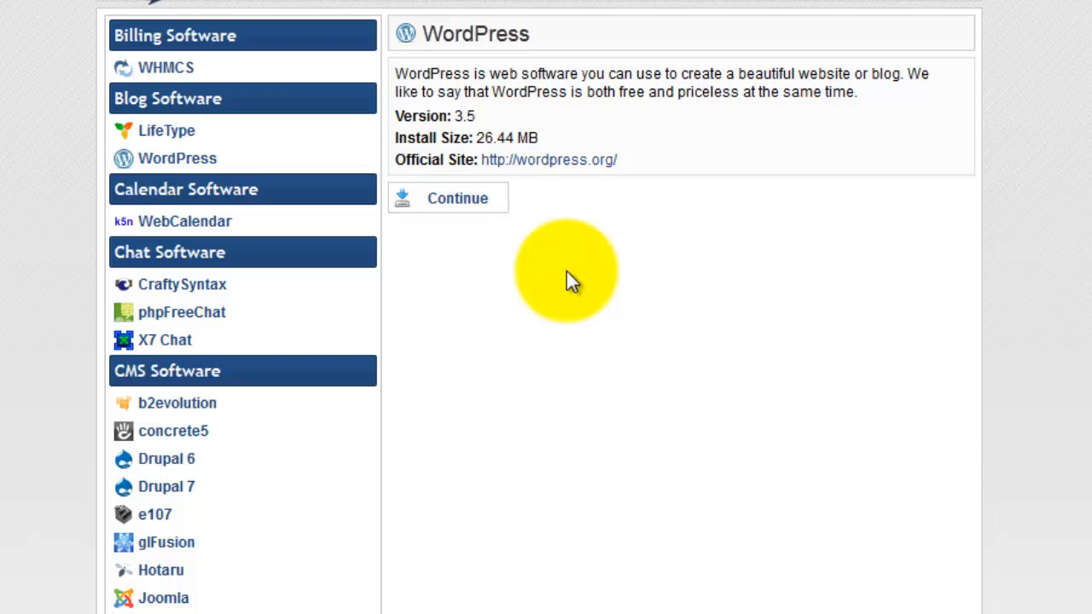
pyautogui.click(457, 200)
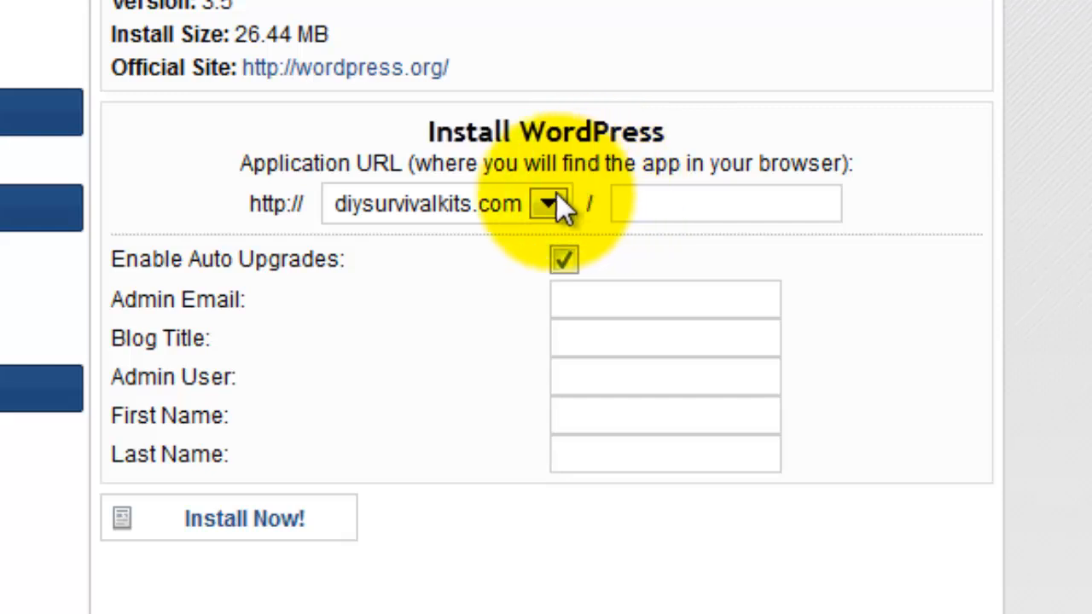
pyautogui.click(638, 202)
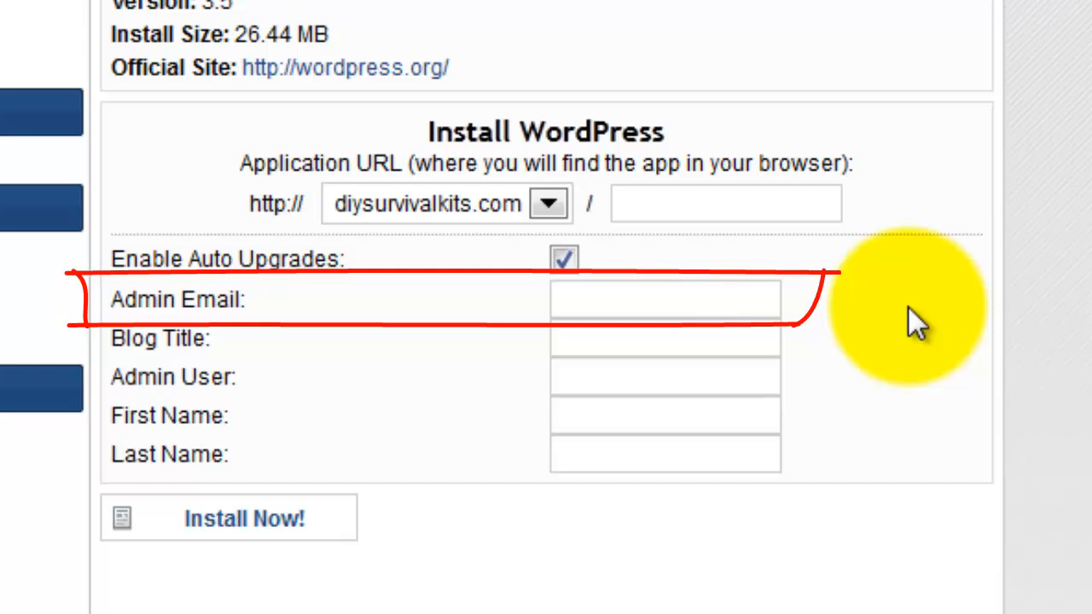
# Enter the site's support e-mail address at diysurvivalkits.com as the admin e-mail.
pyautogui.click(620, 300)
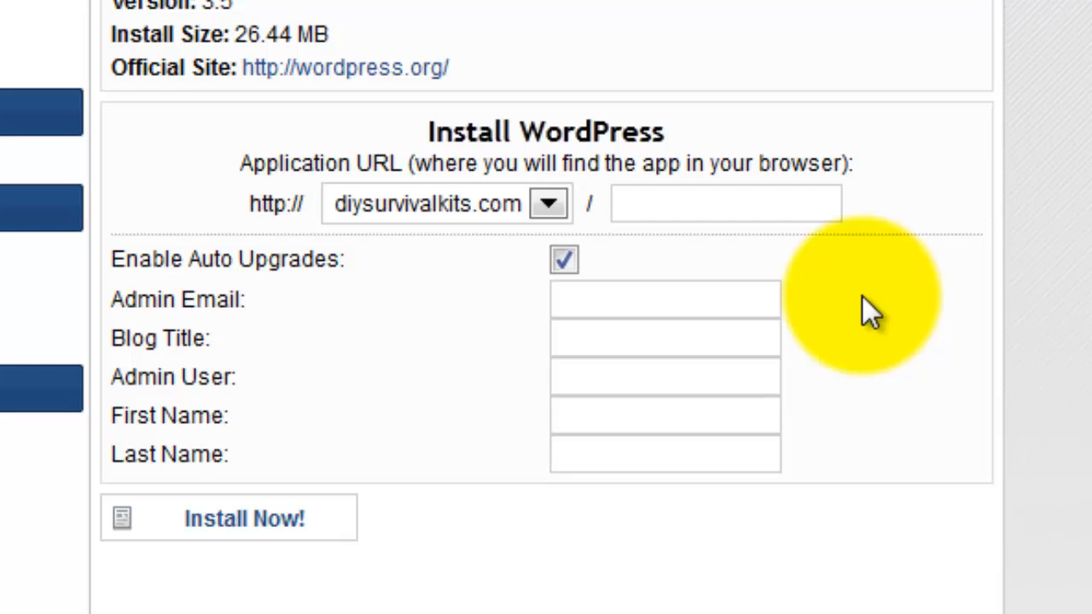
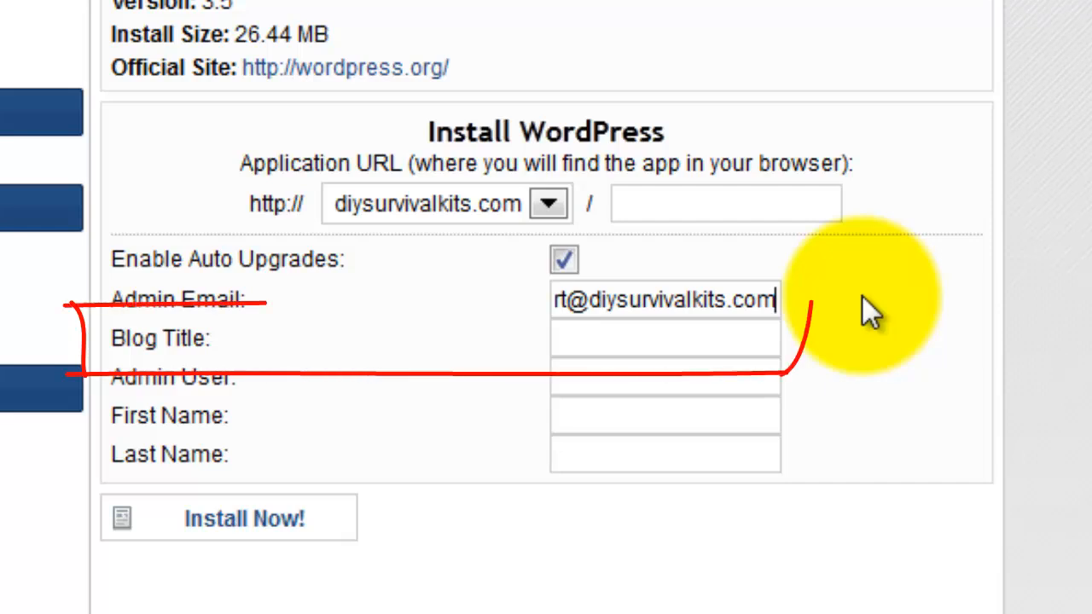
pyautogui.click(629, 334)
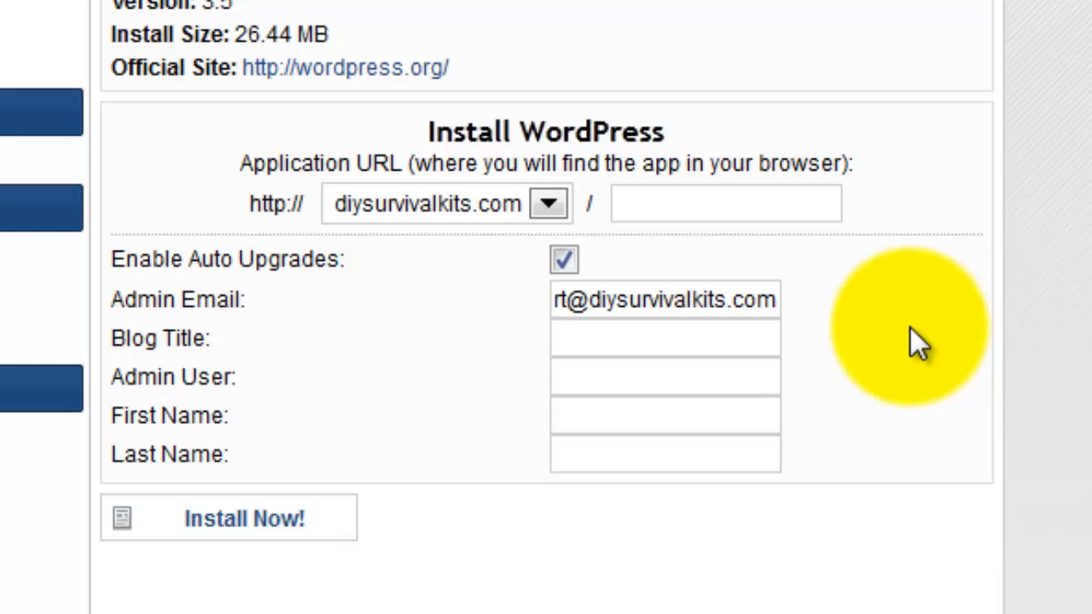
# Set the blog title to 'DIYSurvivalKits.com' and enter the admin username, correcting a typo.
pyautogui.write('DIYS')
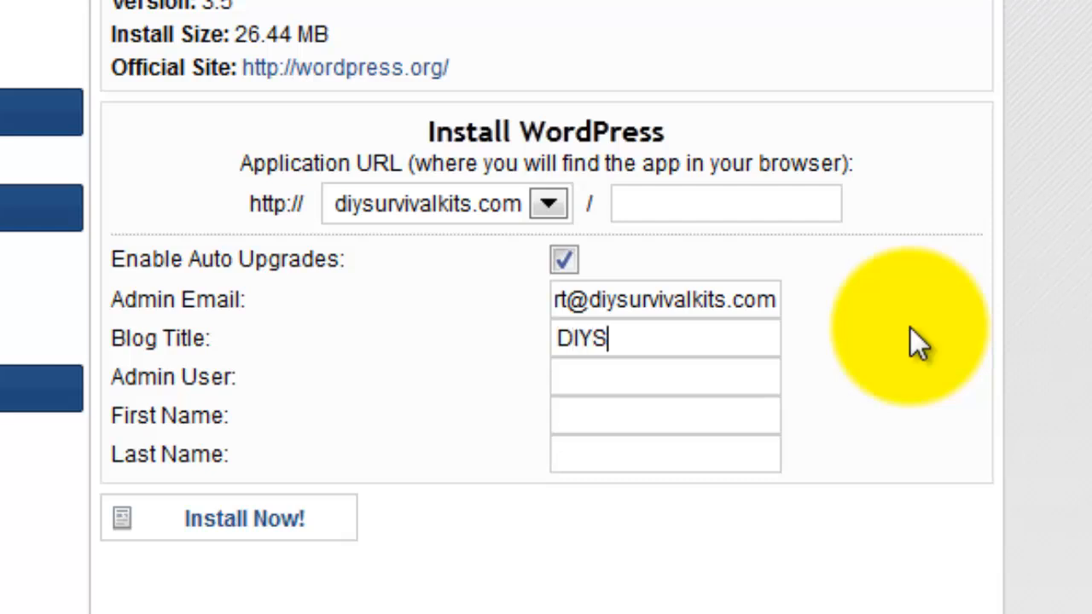
pyautogui.write('urvivalKits.com')
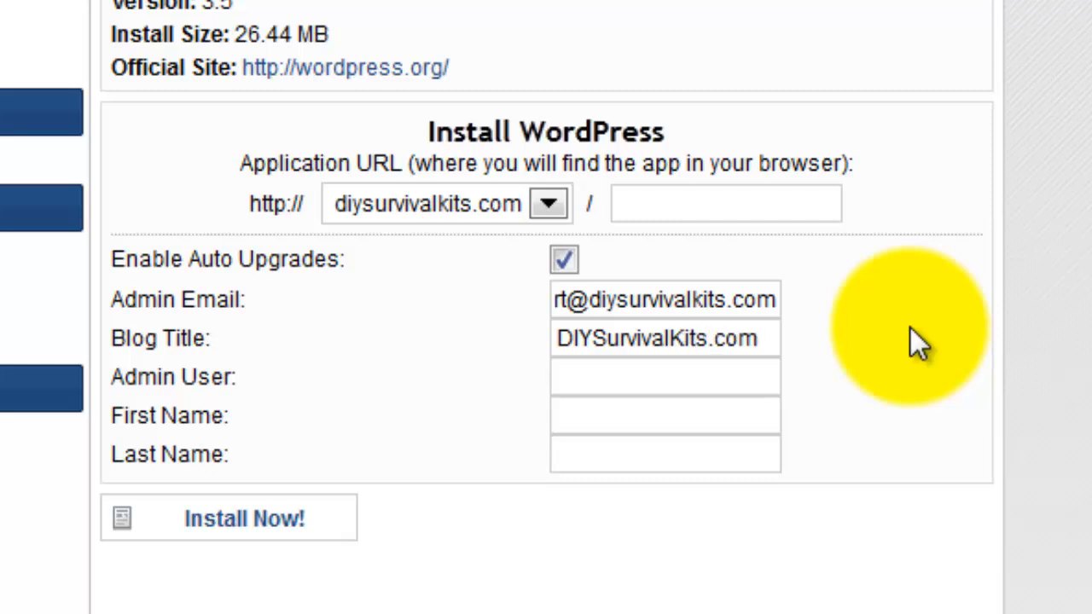
pyautogui.click(614, 380)
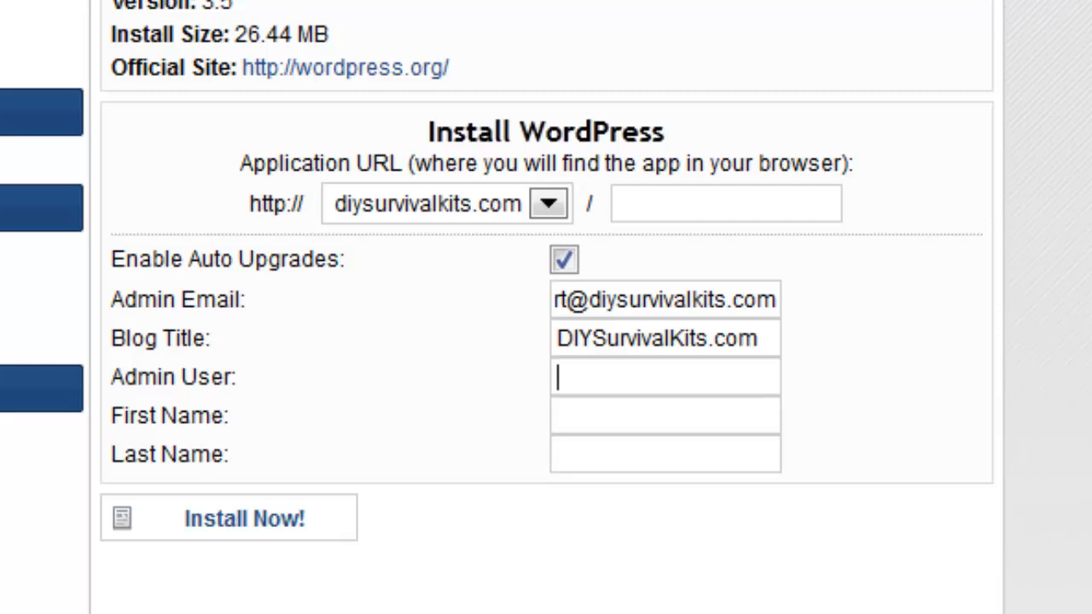
pyautogui.write('admin')
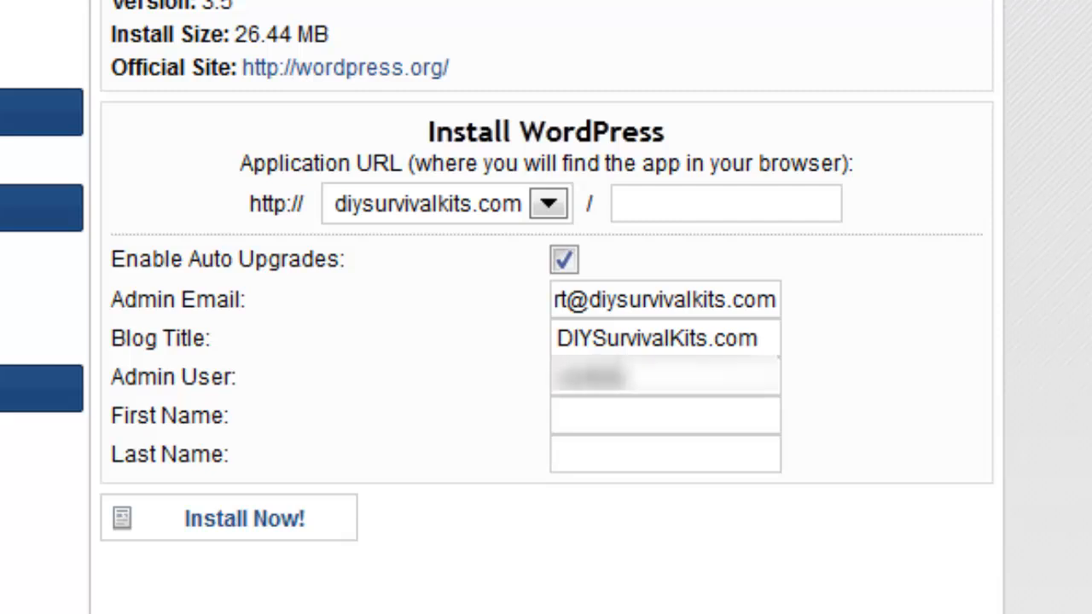
pyautogui.write('survival')
pyautogui.press('BackSpace')
pyautogui.write('l')
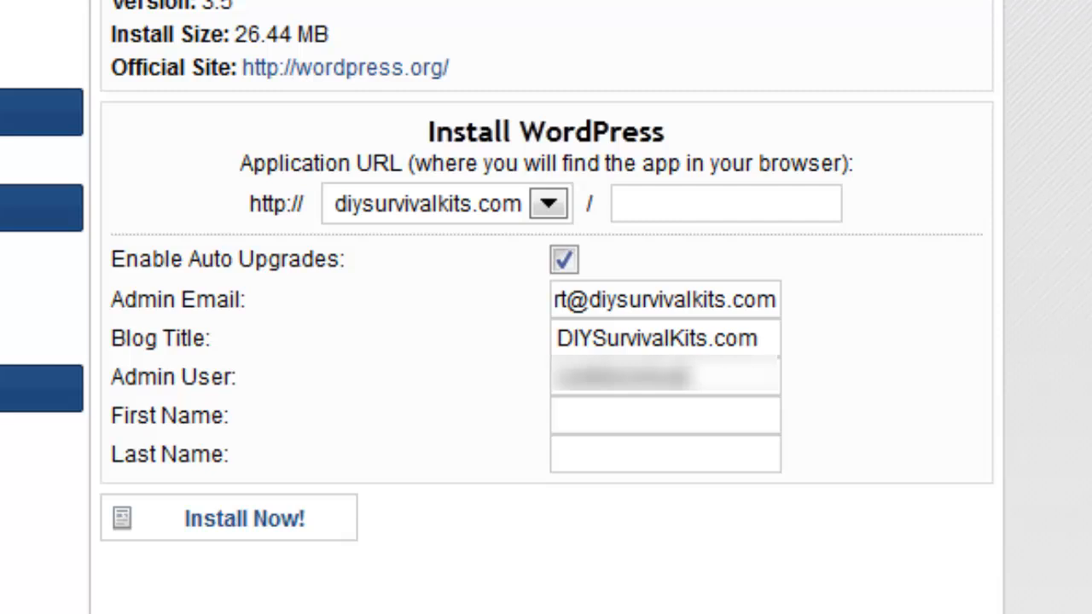
pyautogui.press('BackSpace')
# Fill in the site owner's first and last name.
pyautogui.click(588, 429)
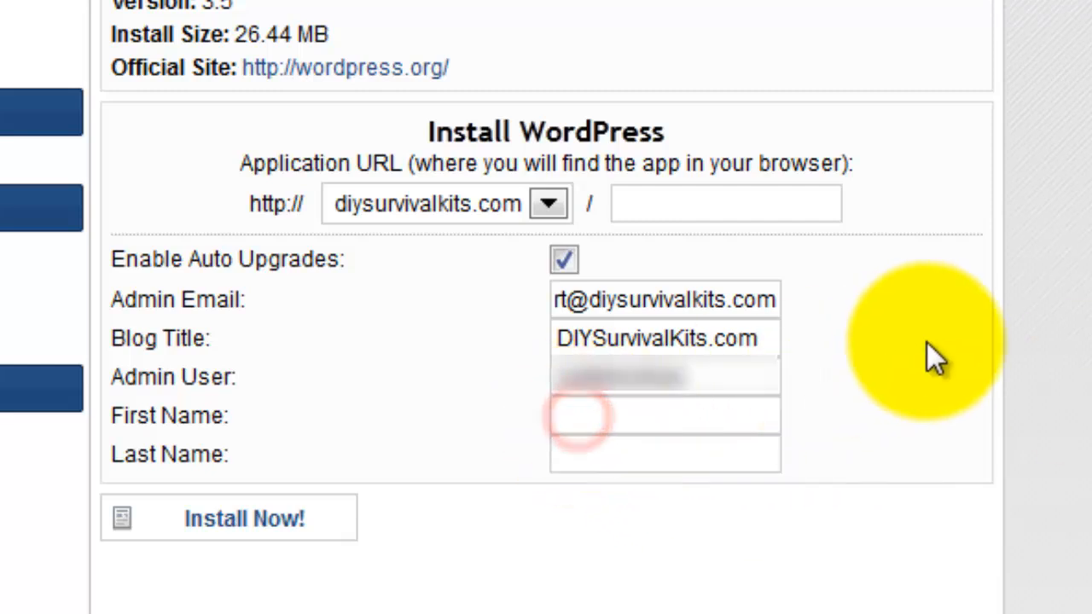
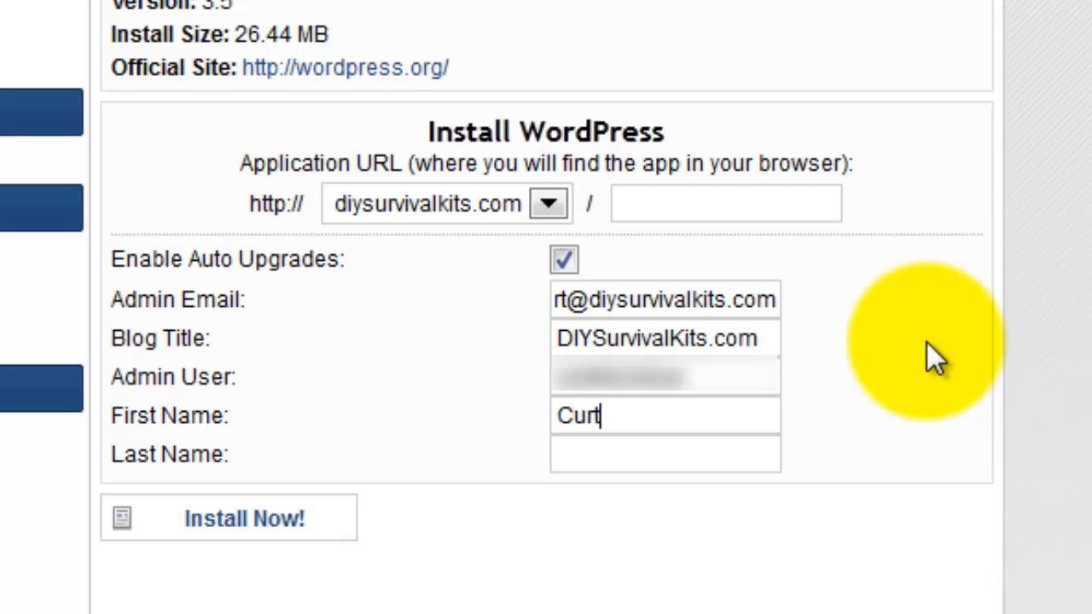
pyautogui.press('Tab')
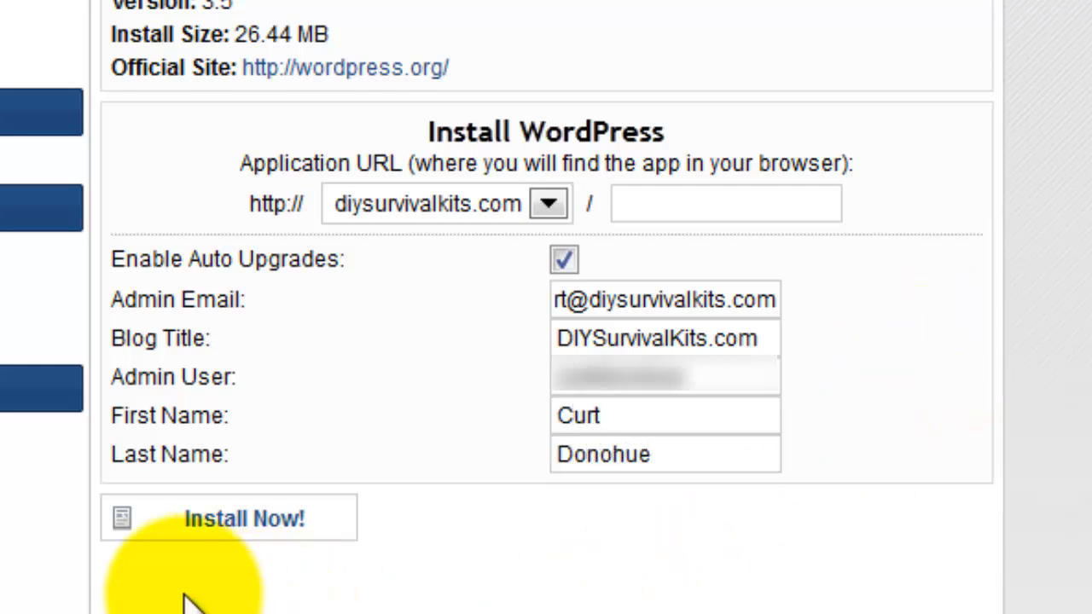
# Run Install Now! and scroll to the Congratulations message with the login credentials.
pyautogui.click(228, 520)
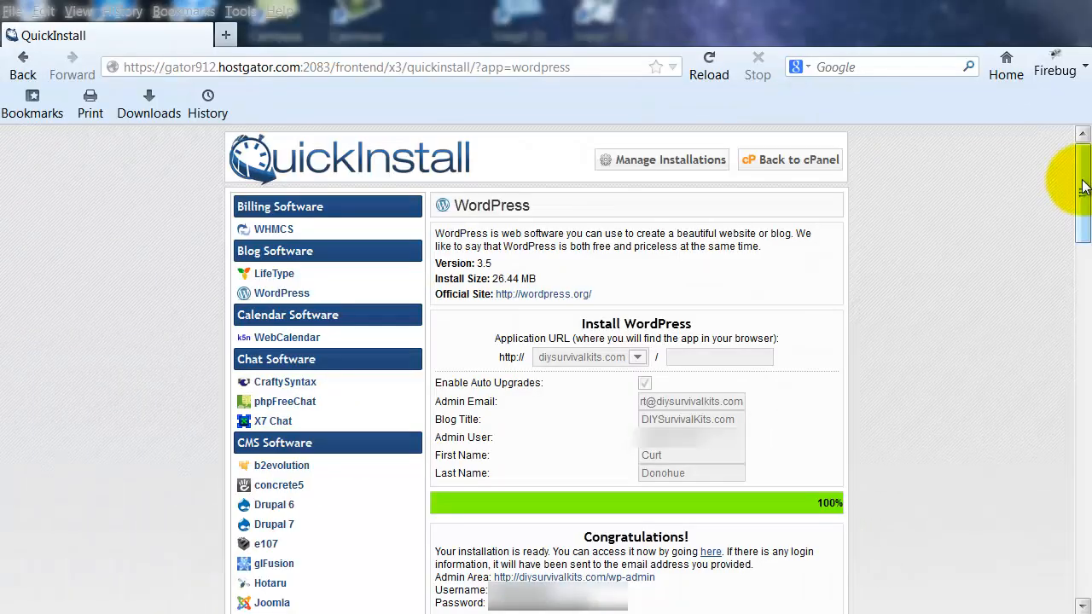
pyautogui.moveTo(1084, 186); pyautogui.dragTo(1085, 265)
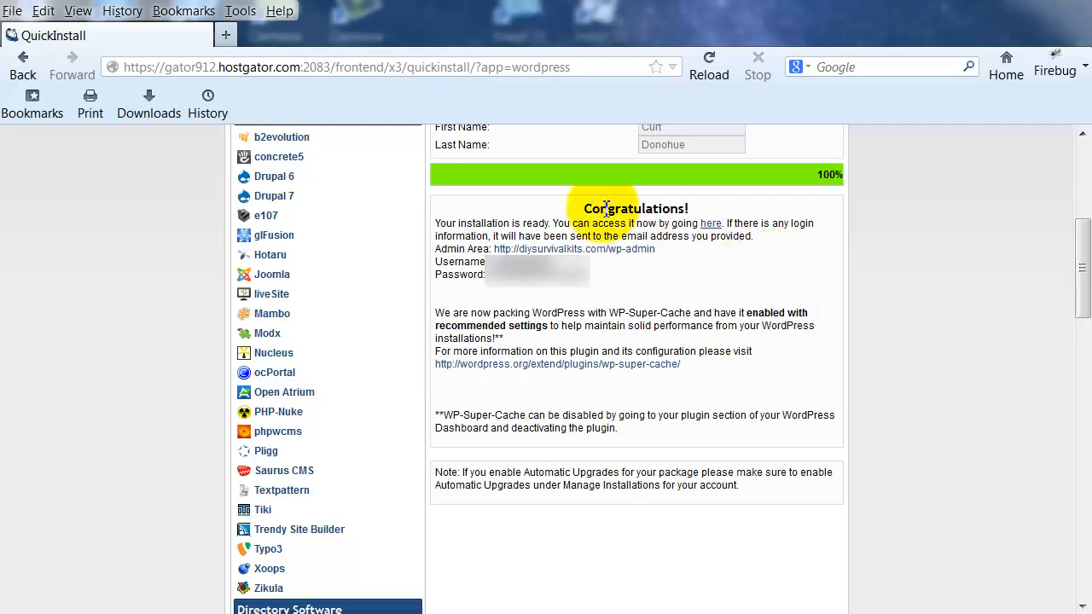
# Load diysurvivalkits.com in a new Firefox tab.
pyautogui.click(226, 39)
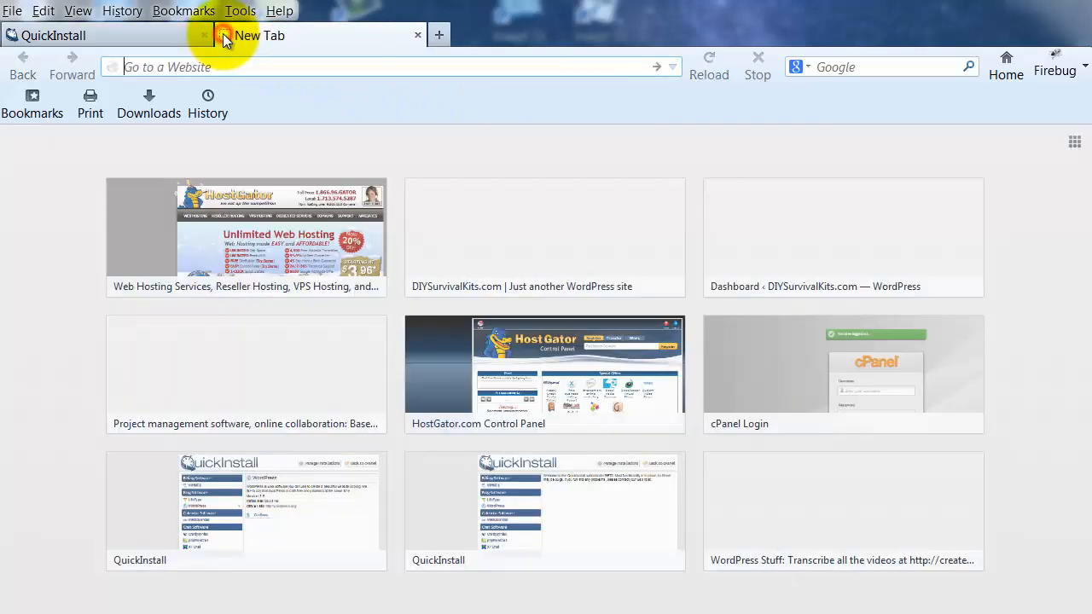
pyautogui.click(203, 68)
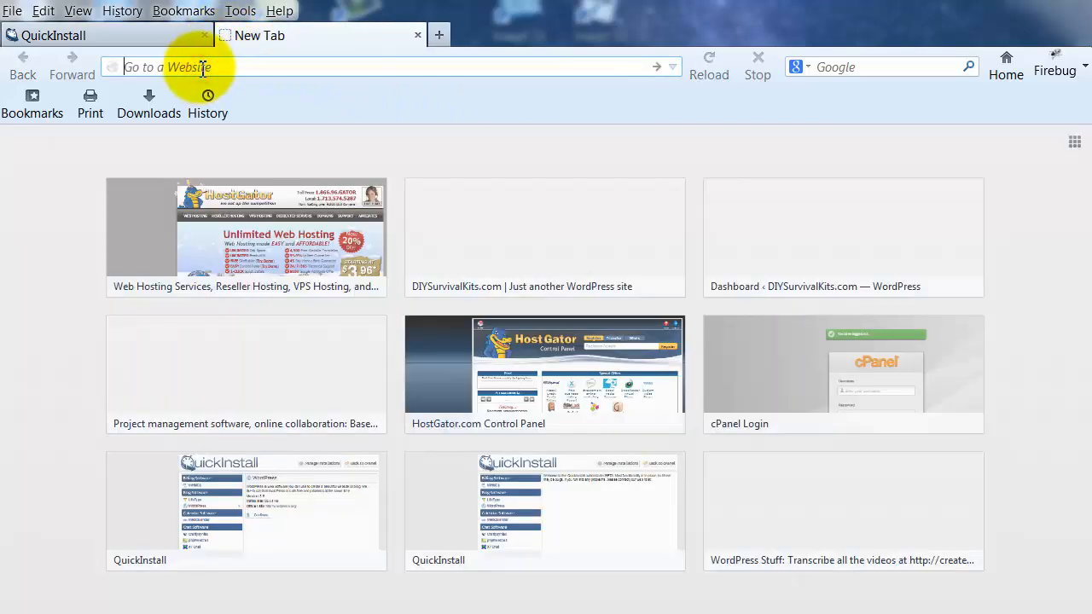
pyautogui.write('diys')
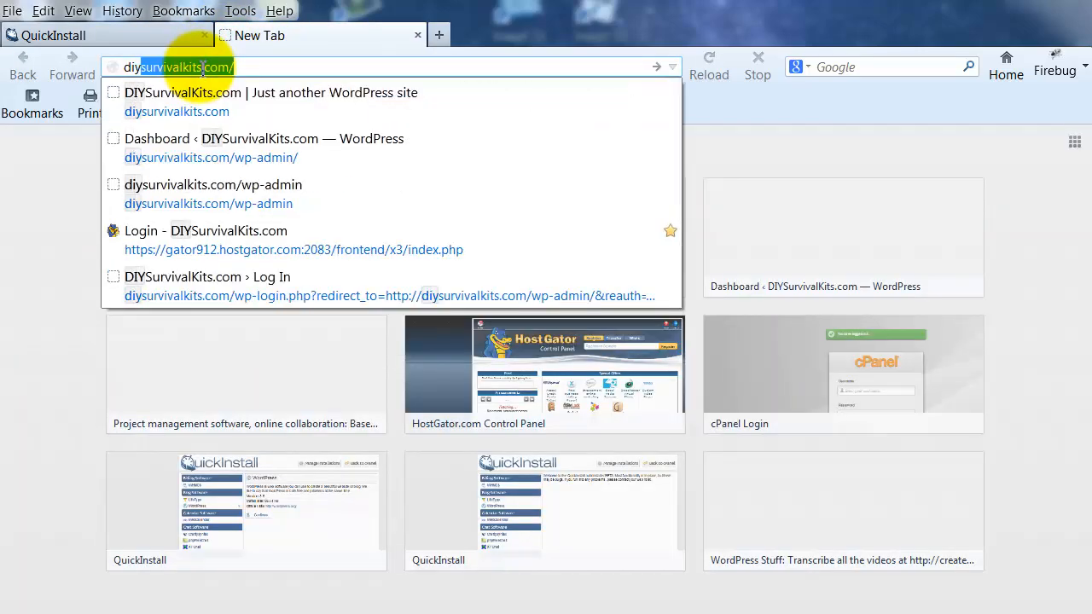
pyautogui.write('urvival')
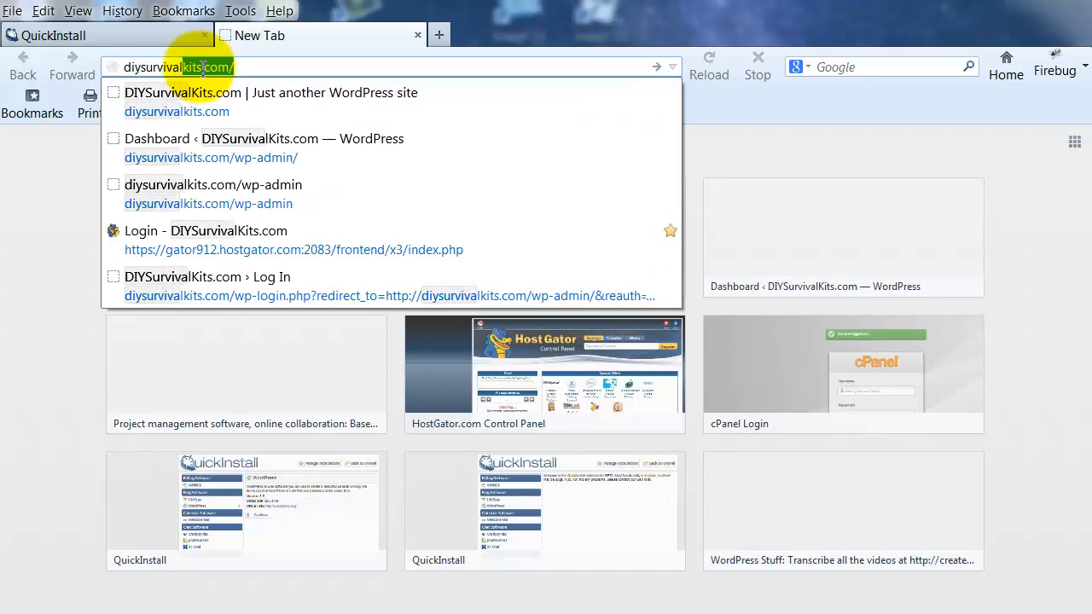
pyautogui.write('kits.com')
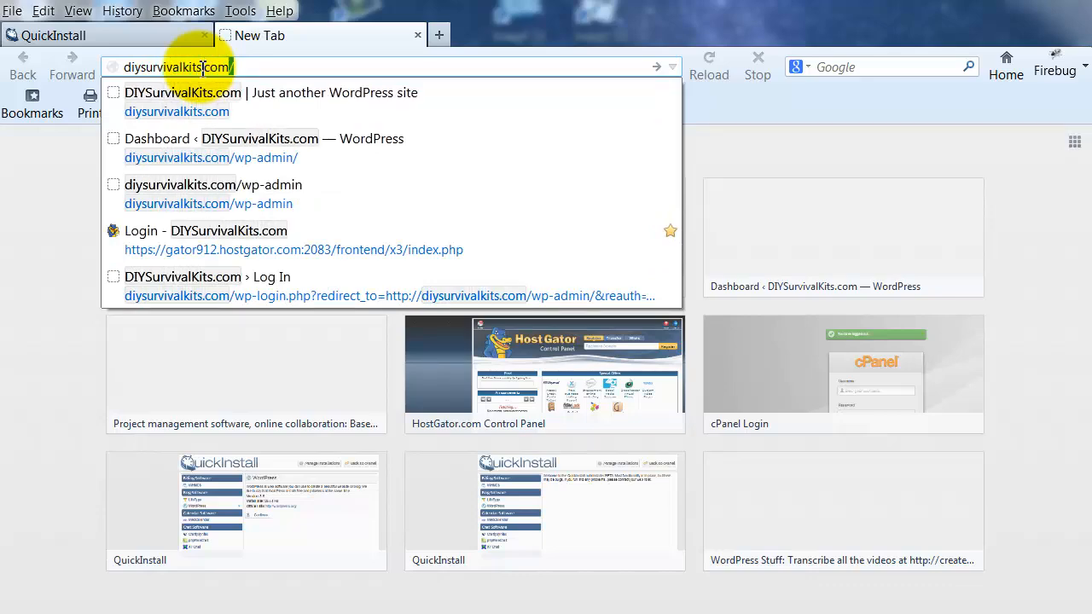
pyautogui.press('Return')
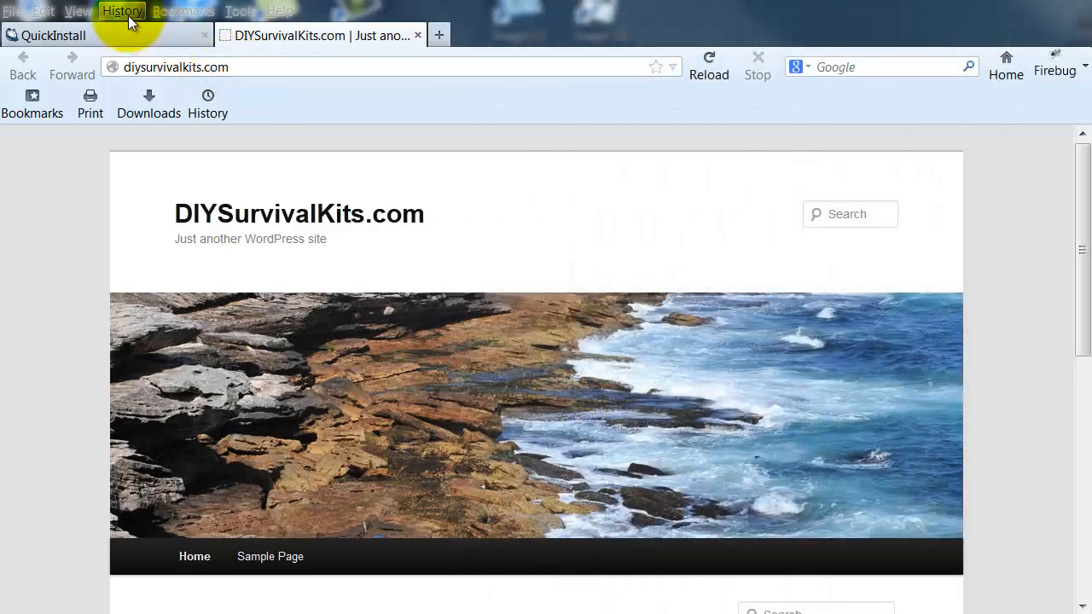
# Clear Firefox's history, cookies, cache and active logins for Everything via Clear Recent History.
pyautogui.click(240, 11)
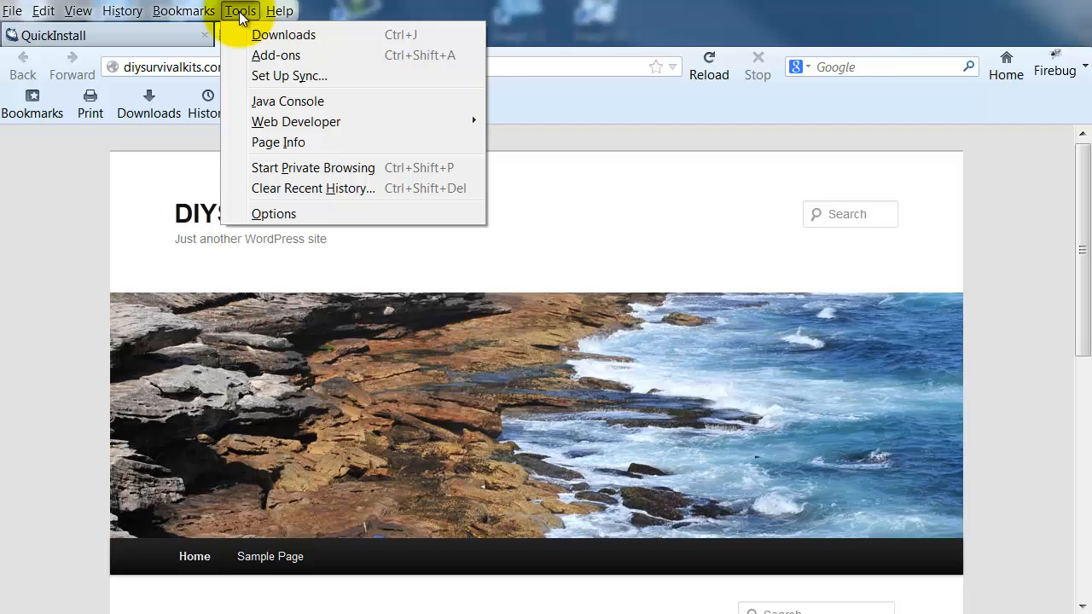
pyautogui.click(311, 190)
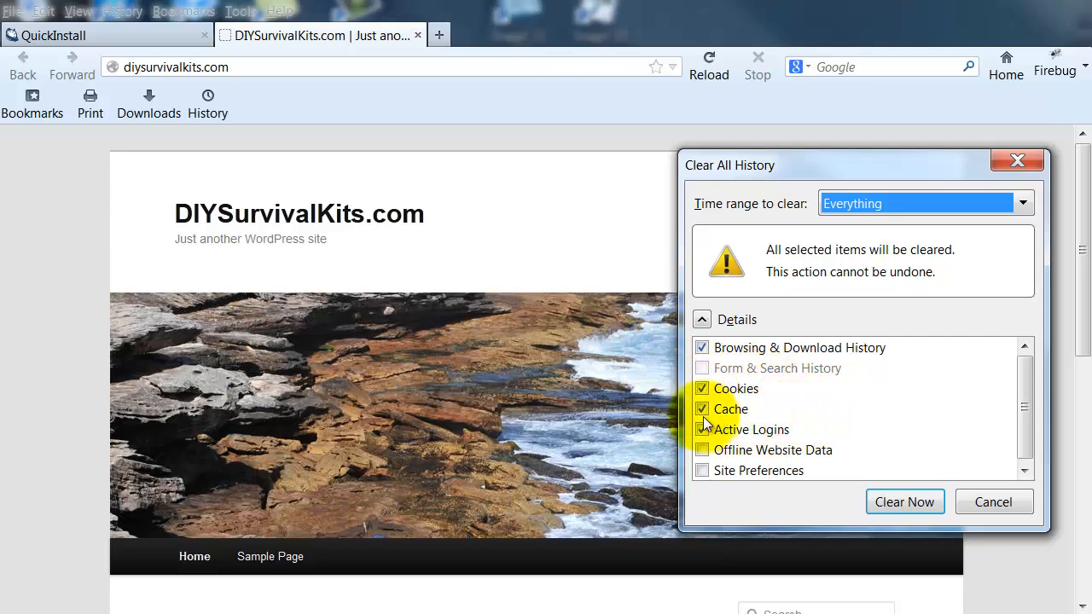
pyautogui.click(899, 502)
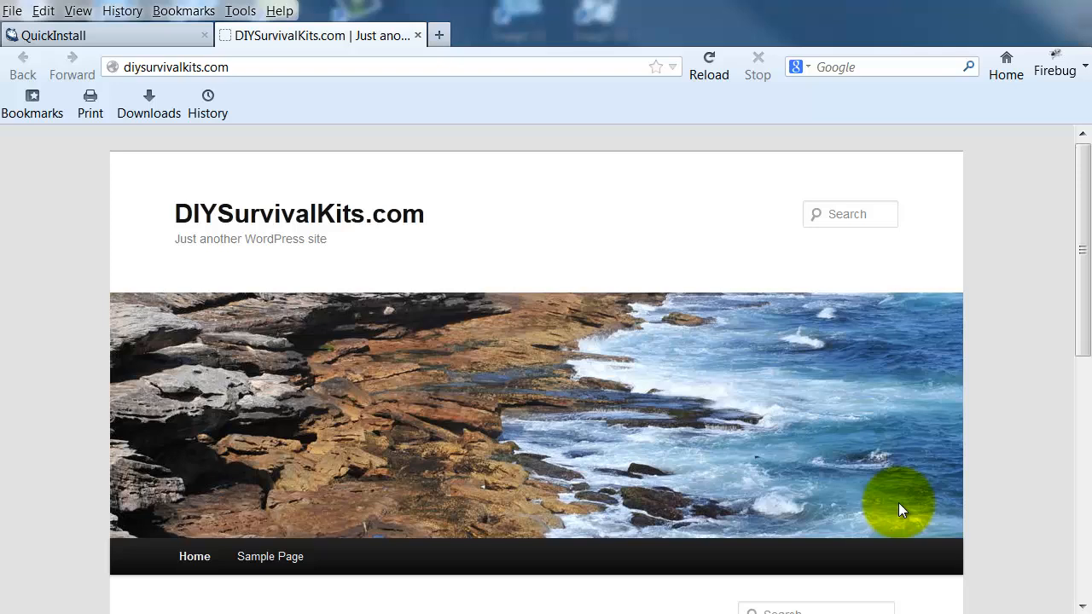
pyautogui.click(709, 66)
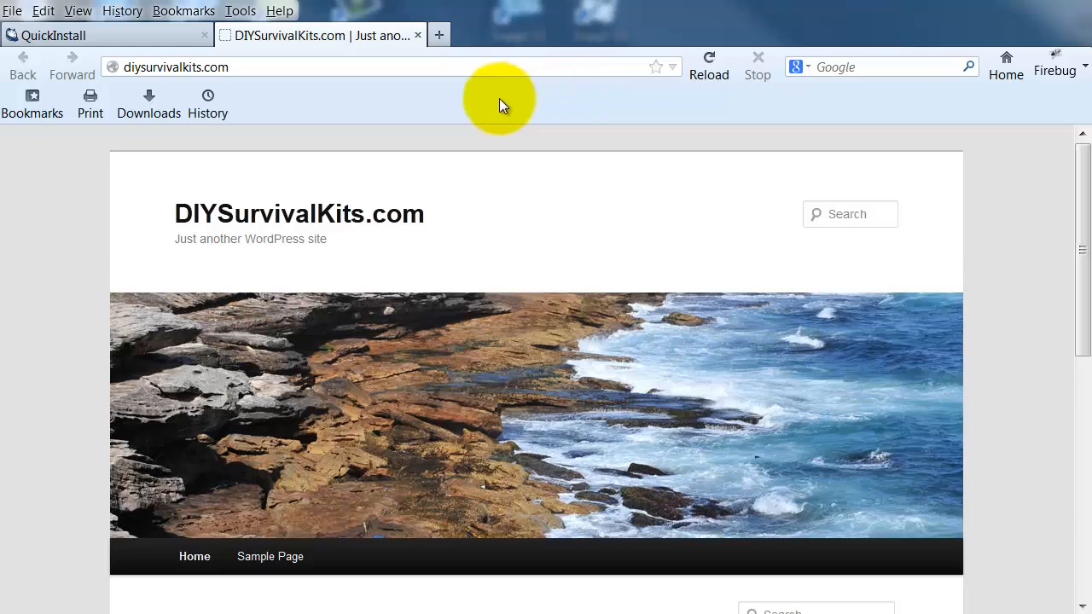
pyautogui.click(141, 34)
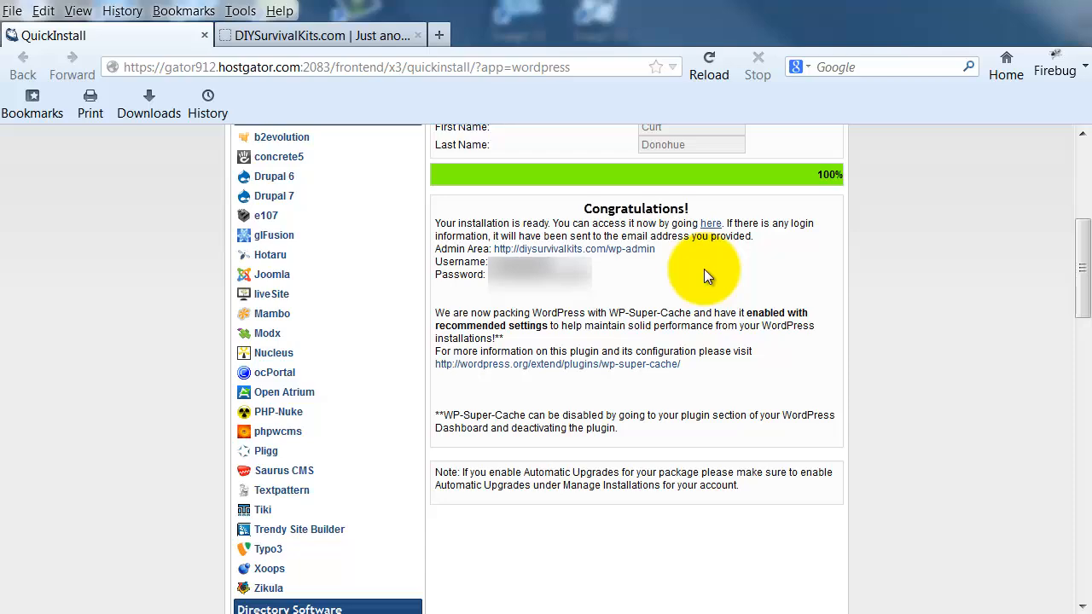
pyautogui.click(317, 35)
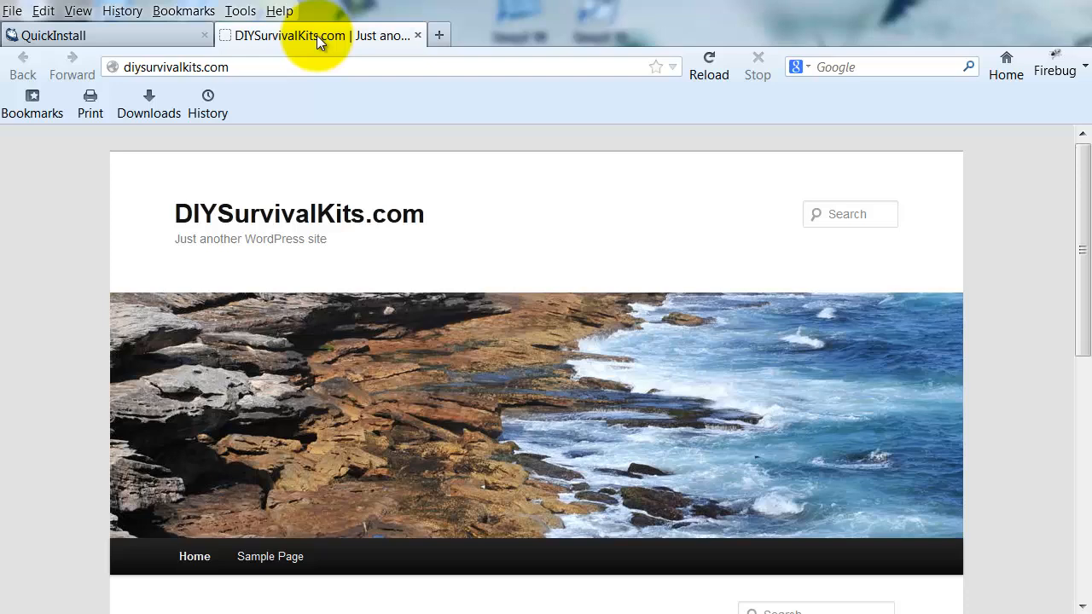
# Append /wp-admin to the site address to load the login page, then enter the admin username.
pyautogui.click(289, 68)
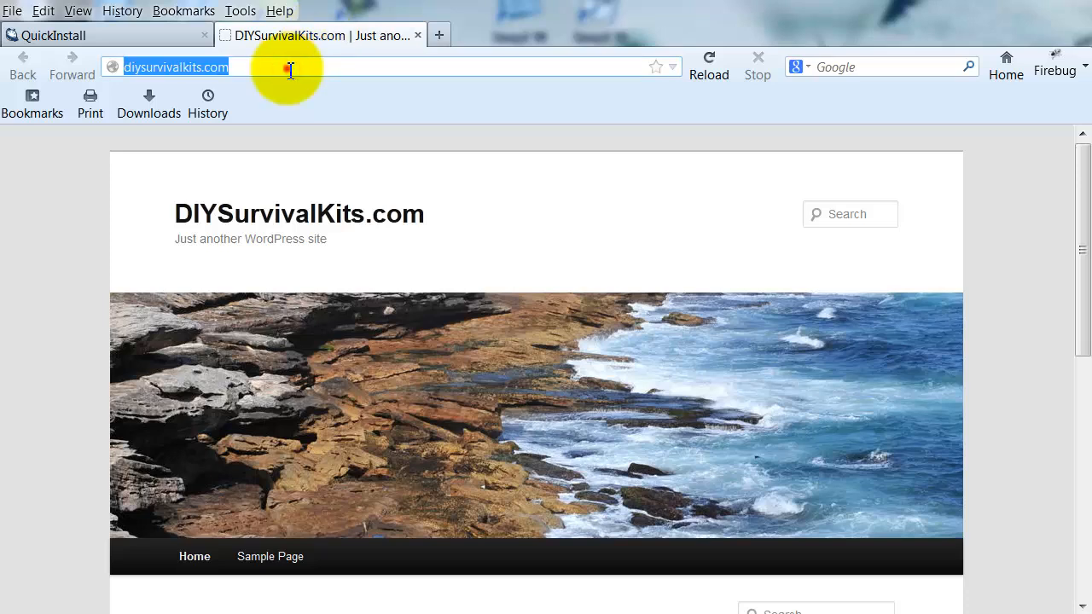
pyautogui.click(290, 69)
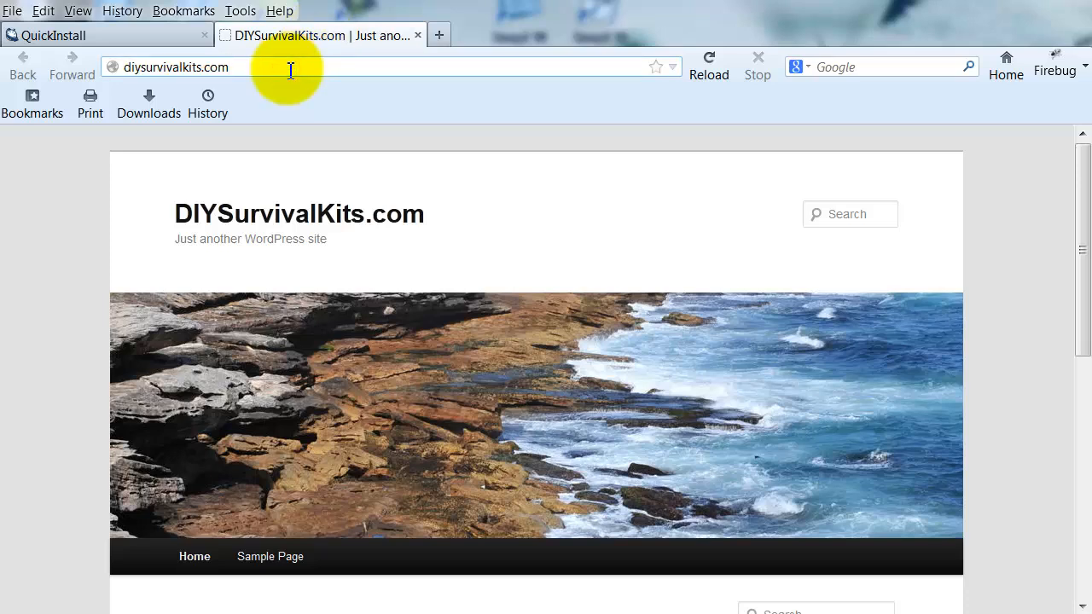
pyautogui.write('/')
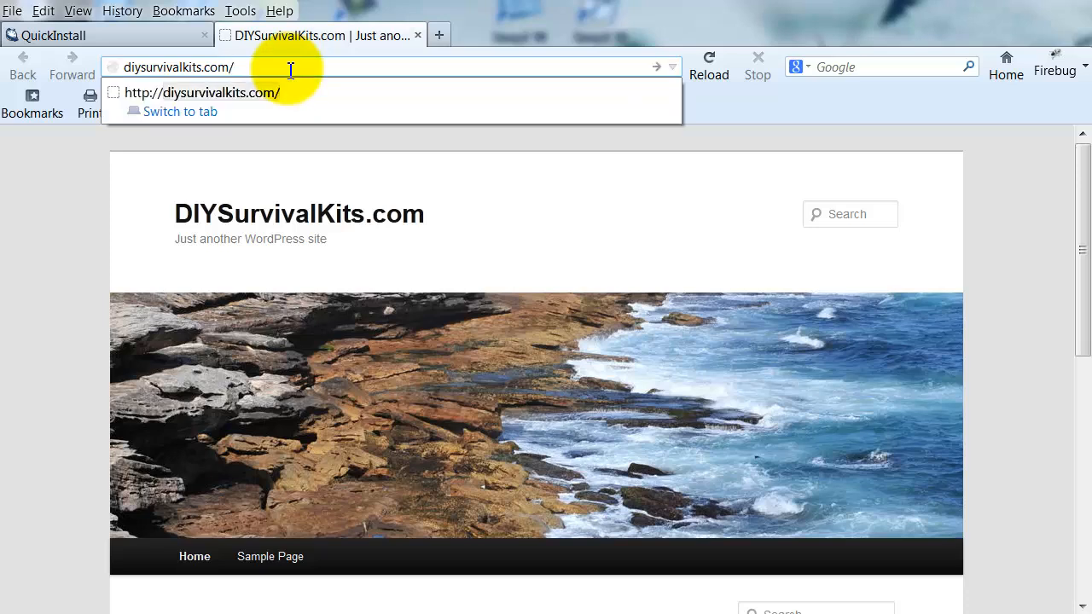
pyautogui.write('wp')
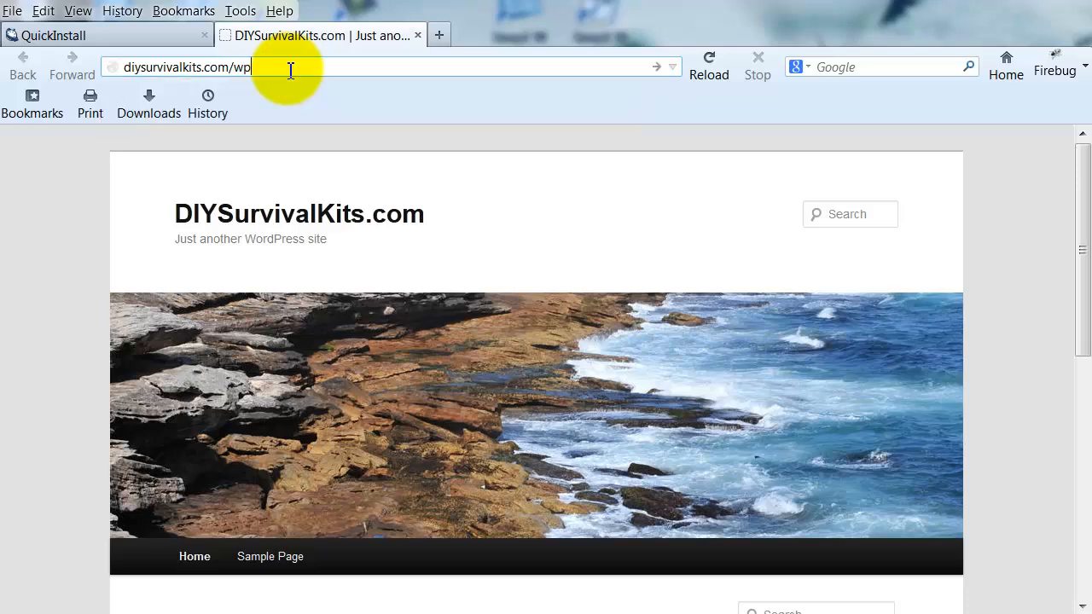
pyautogui.write('-admin')
pyautogui.click(656, 67)
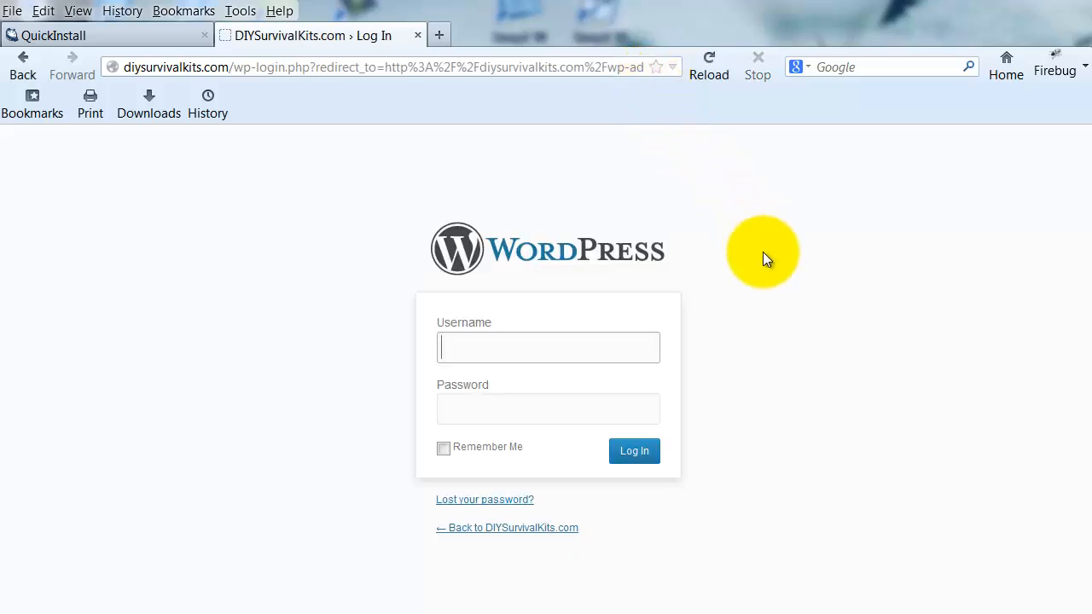
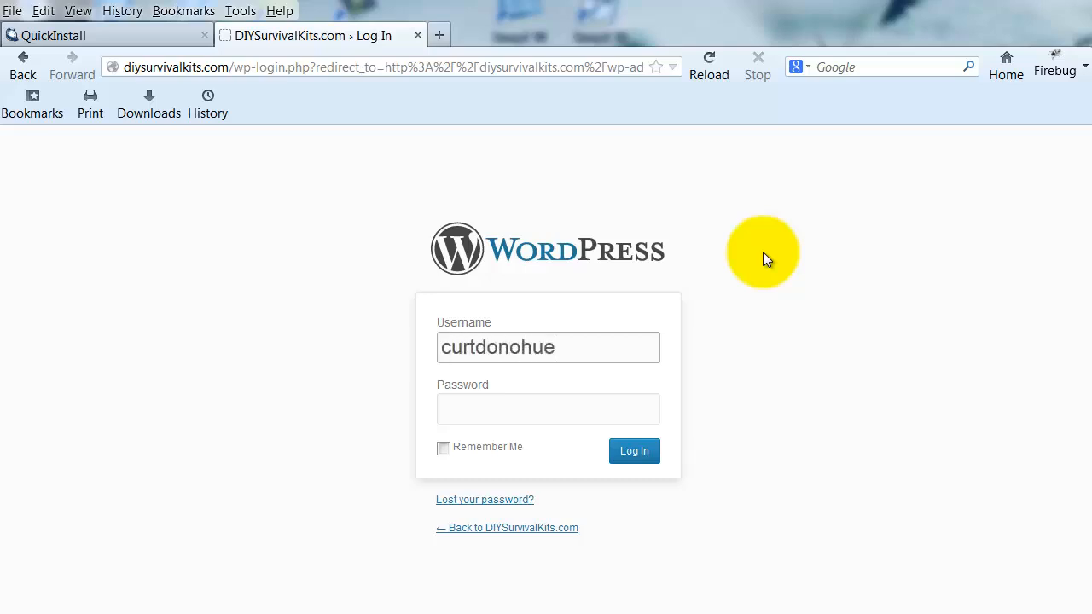
pyautogui.press('Tab')
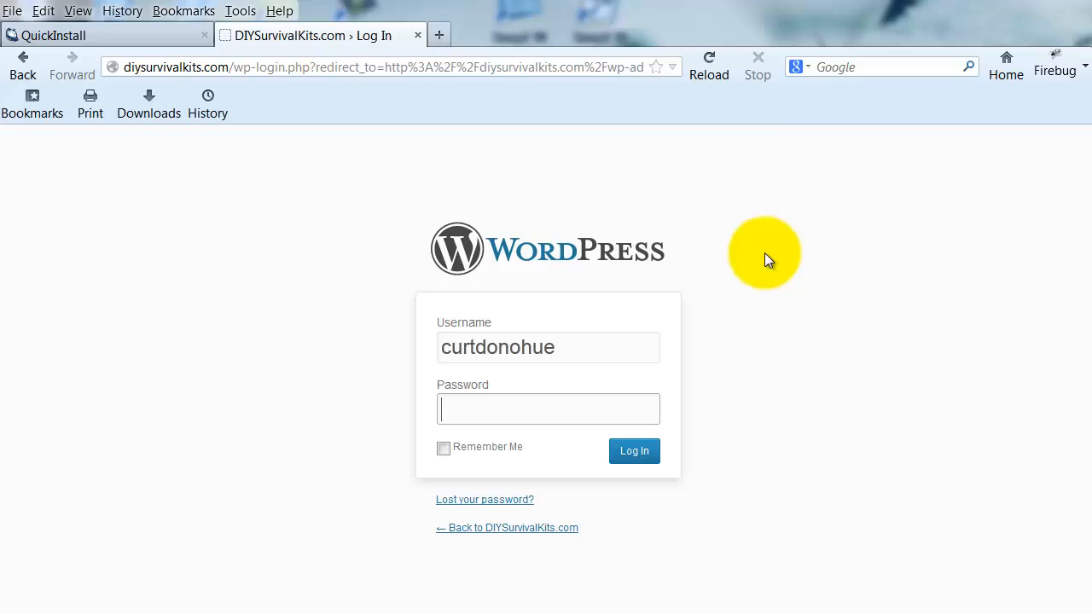
# Return to the QuickInstall tab and copy the generated admin password to the clipboard.
pyautogui.click(105, 34)
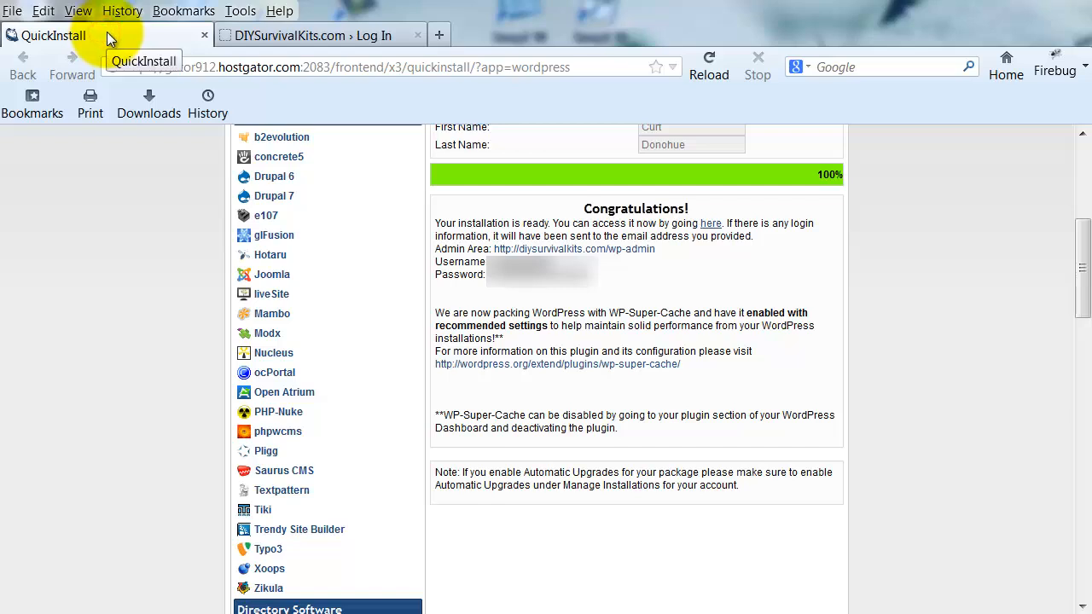
pyautogui.moveTo(596, 275); pyautogui.dragTo(489, 279)
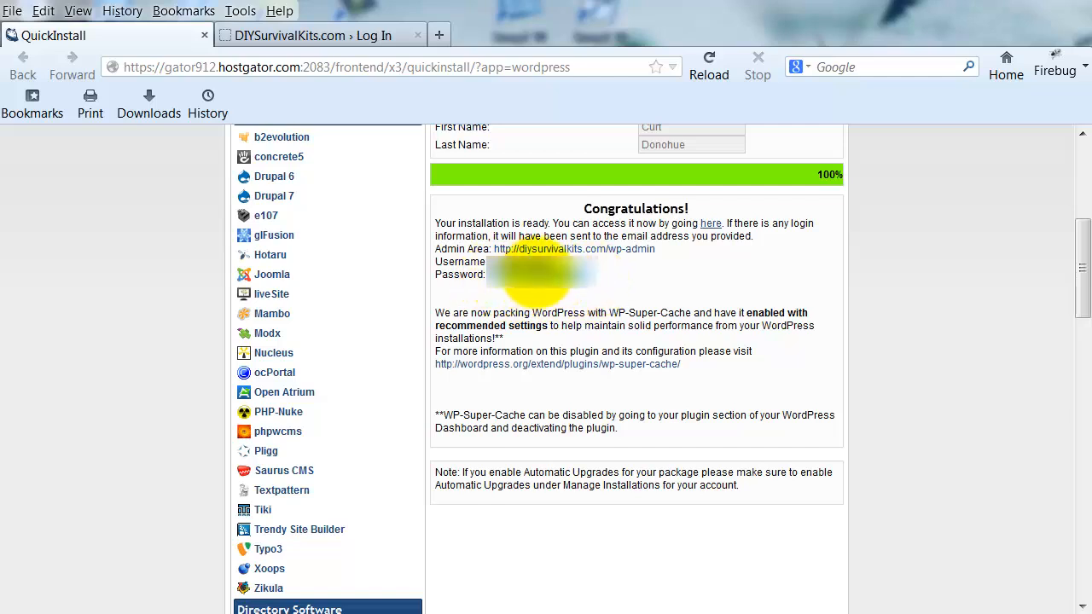
pyautogui.rightClick(537, 273)
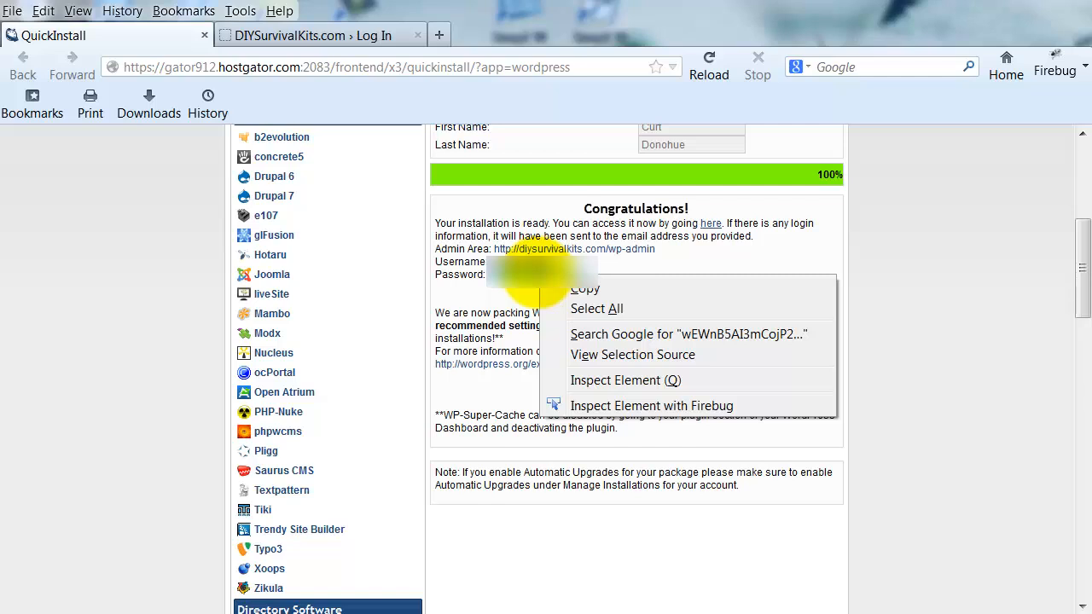
pyautogui.click(594, 291)
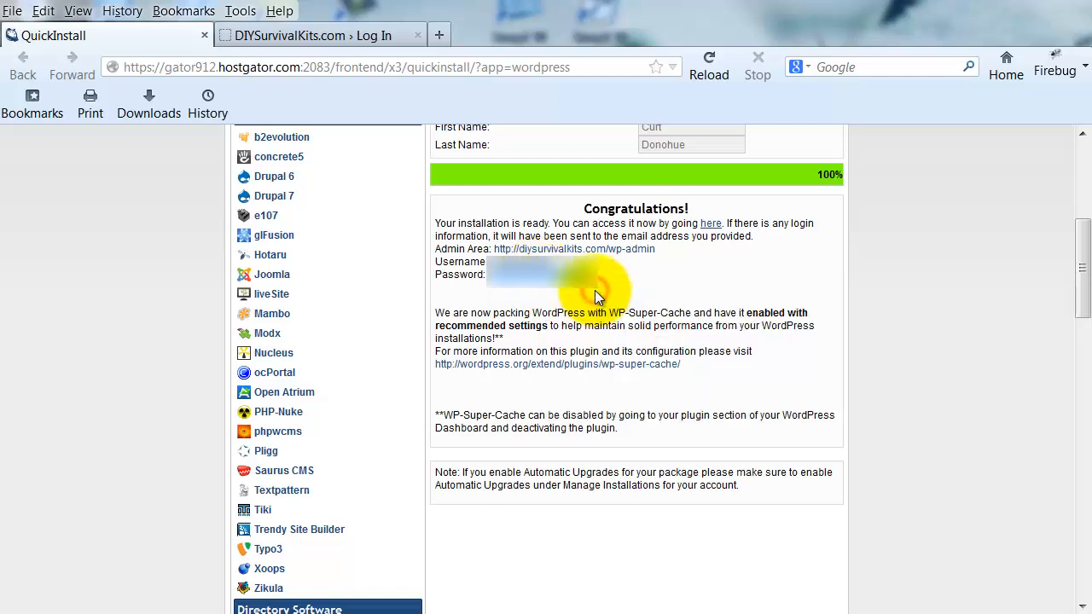
# Paste the copied admin password into the WordPress login page, log in, and decline saving the password.
pyautogui.click(332, 35)
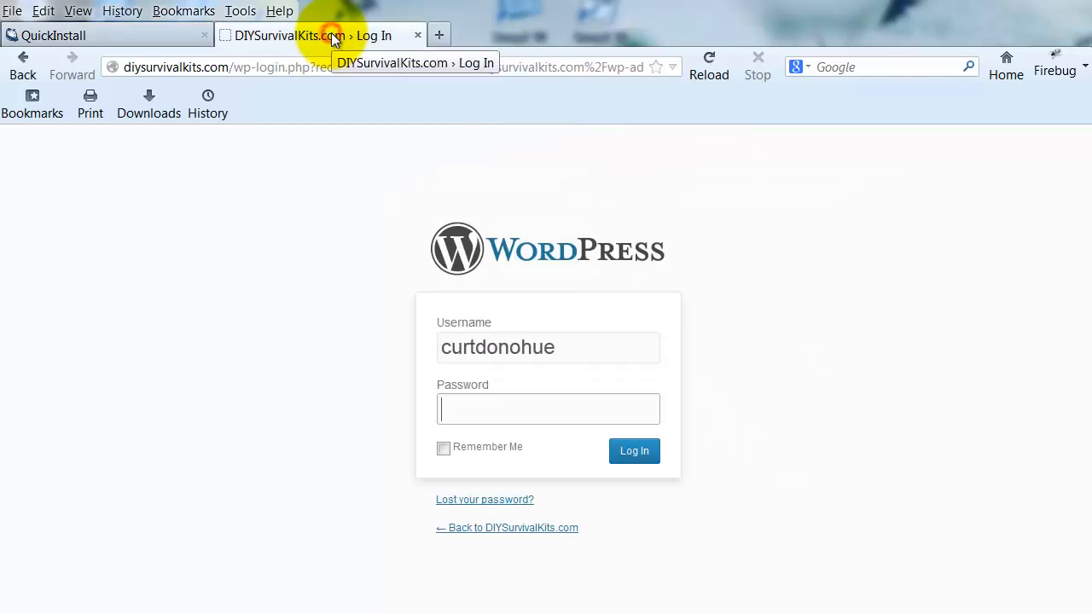
pyautogui.rightClick(482, 411)
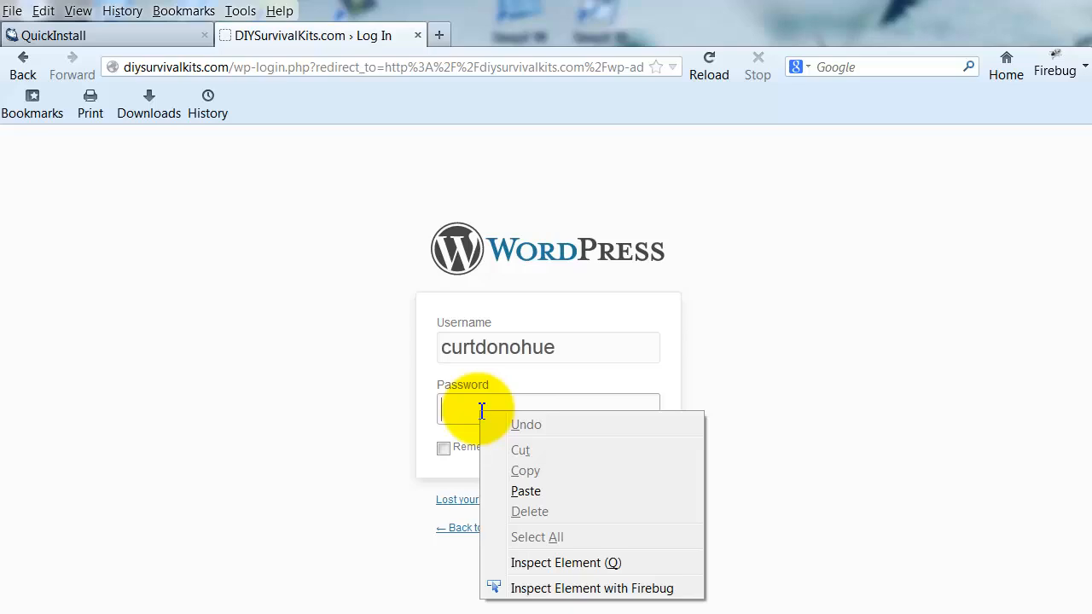
pyautogui.click(534, 493)
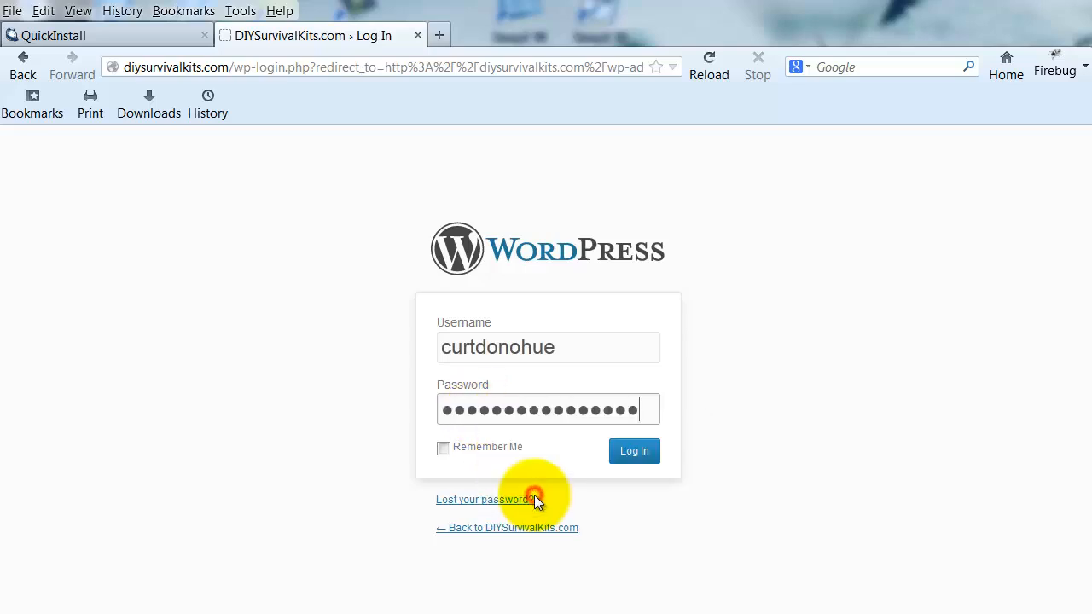
pyautogui.click(634, 452)
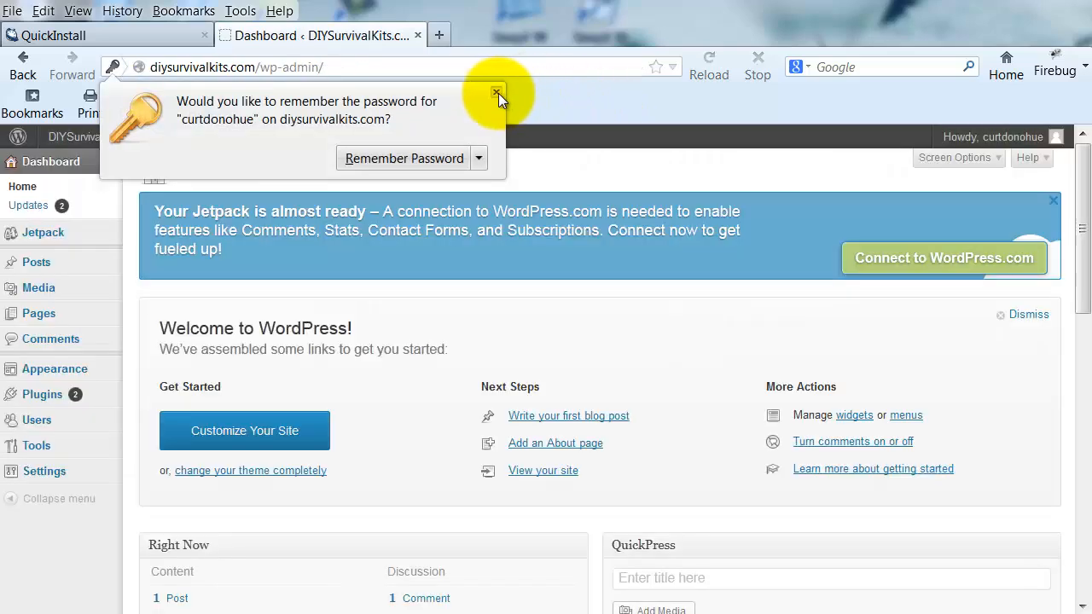
pyautogui.click(496, 92)
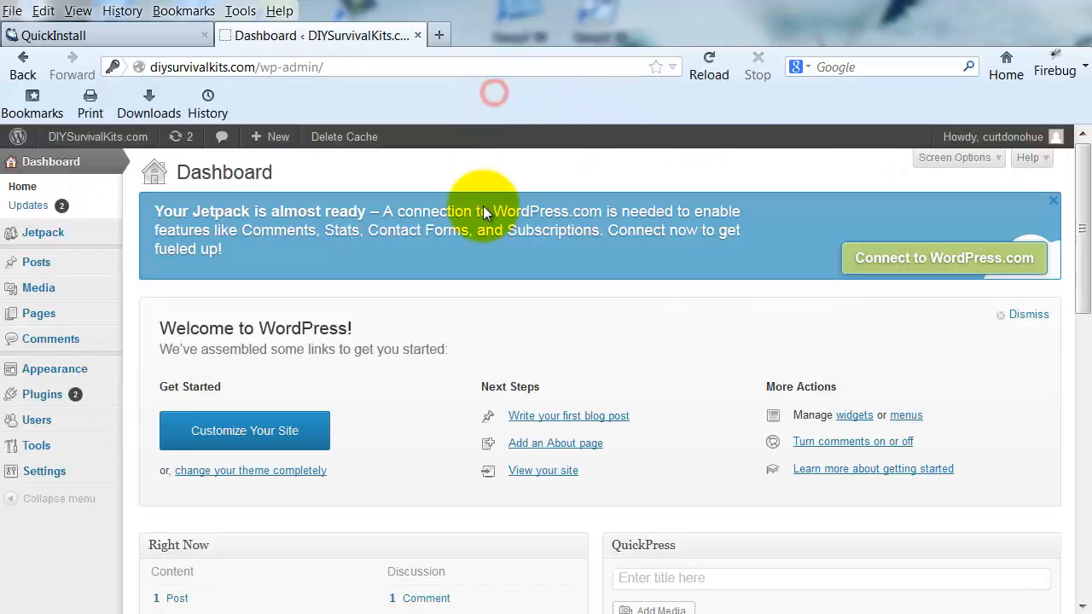